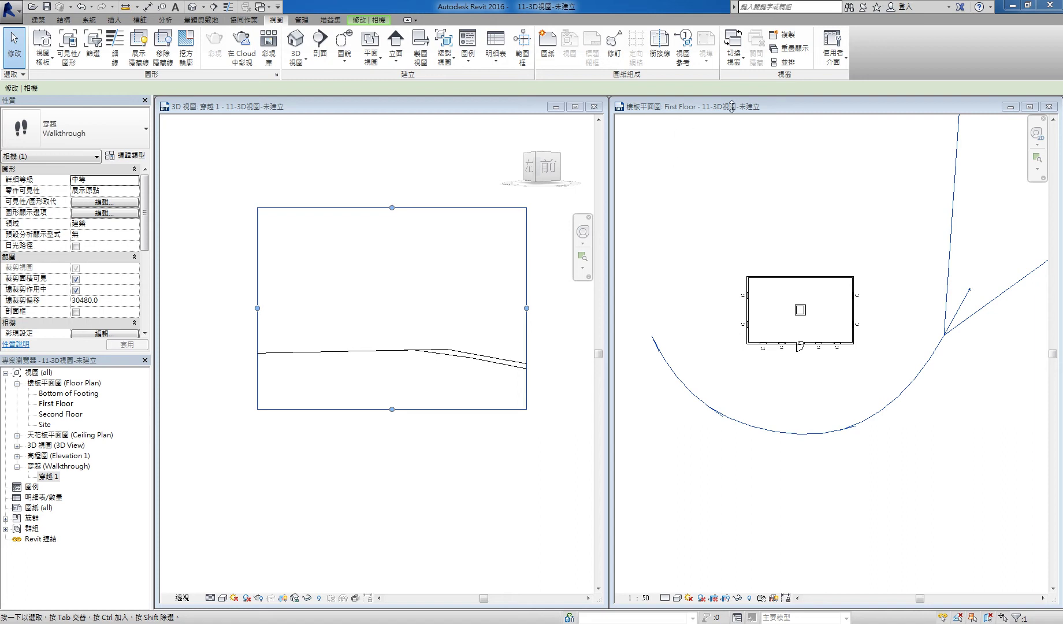
- Make the First Floor plan the working view, showing the curved walkthrough camera path
click(732, 106)
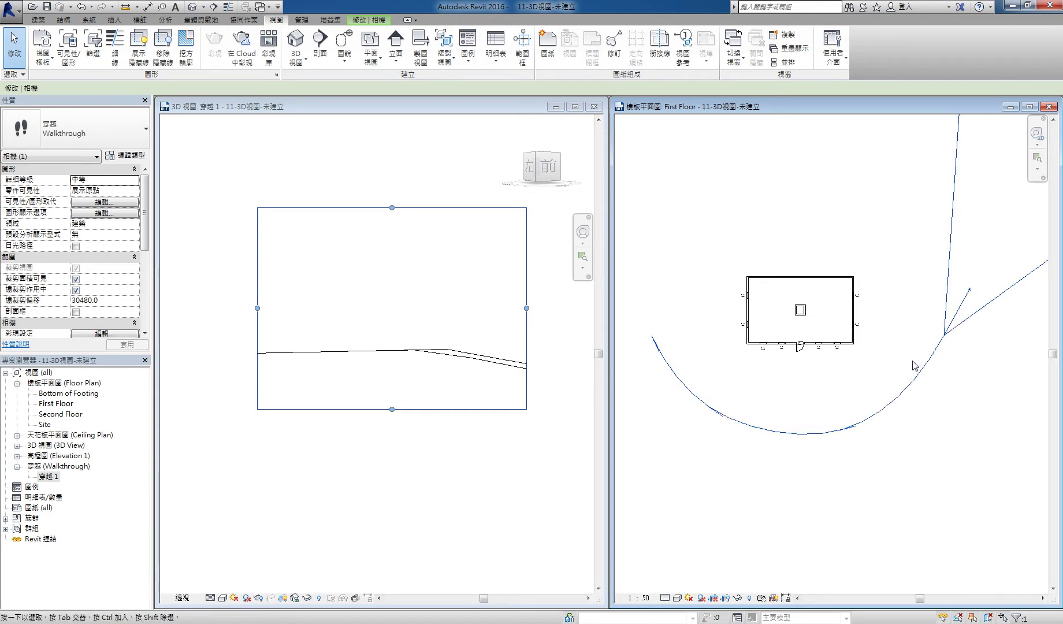
click(555, 349)
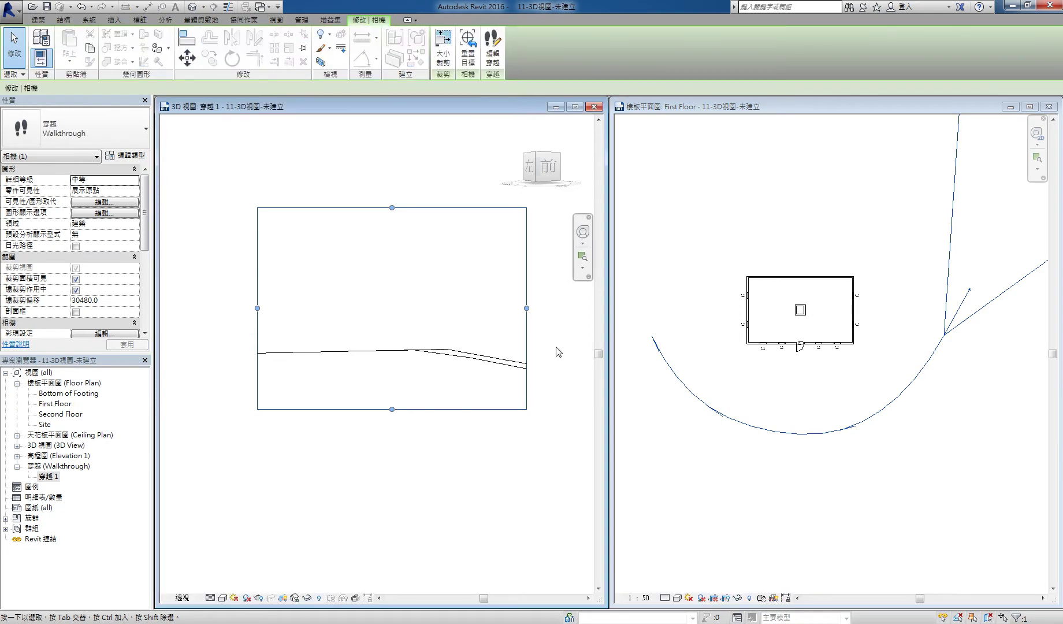
click(494, 208)
click(647, 120)
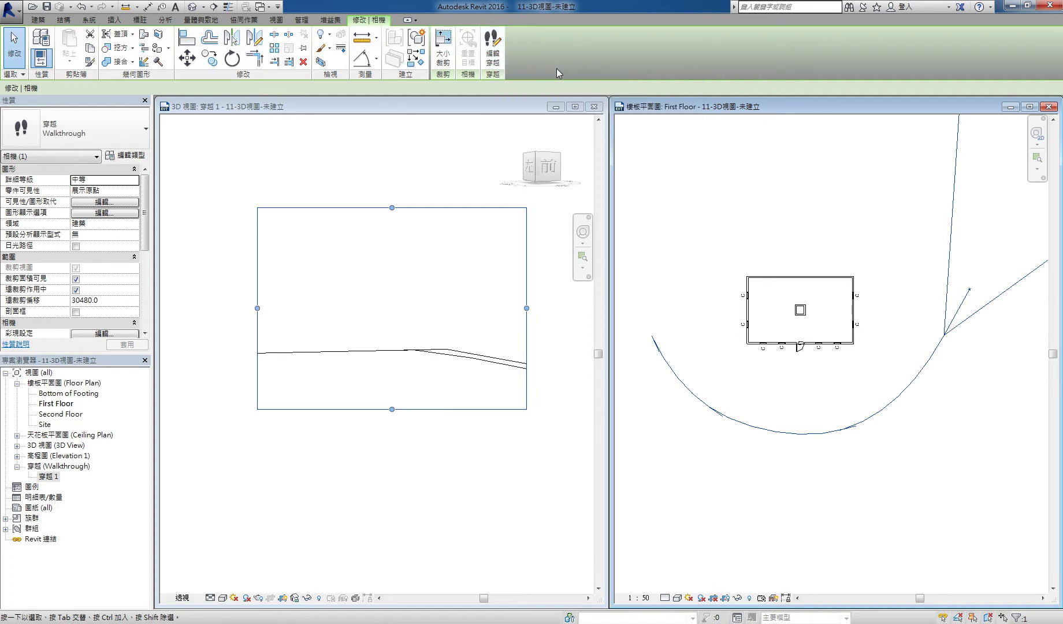
- Start Edit Walkthrough to show frame 300 of 300, and shift the plan view slightly
click(500, 60)
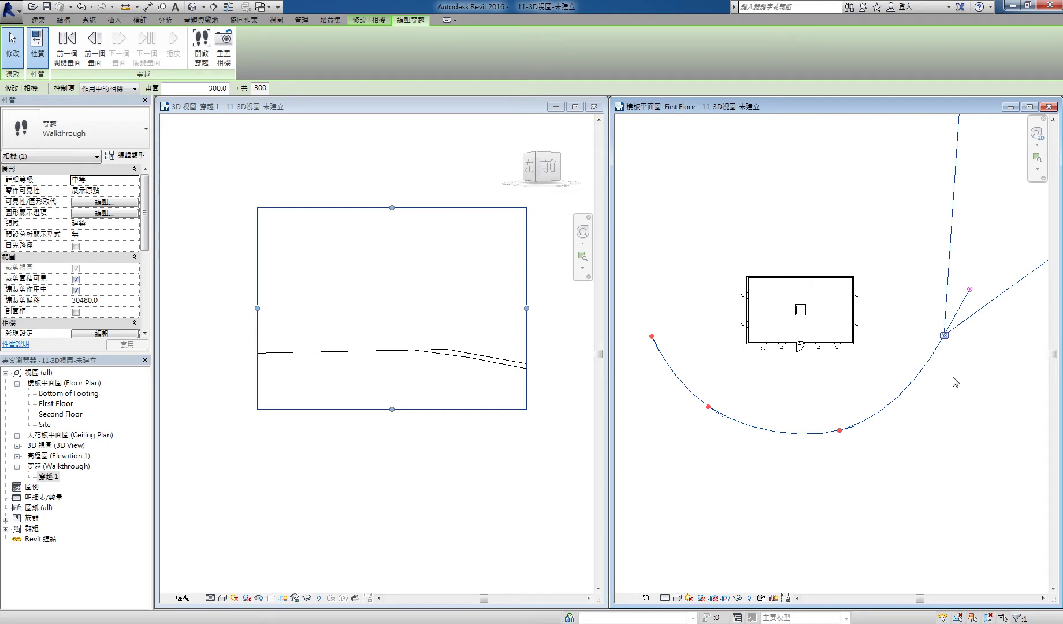
middle_drag(845, 398, 855, 393)
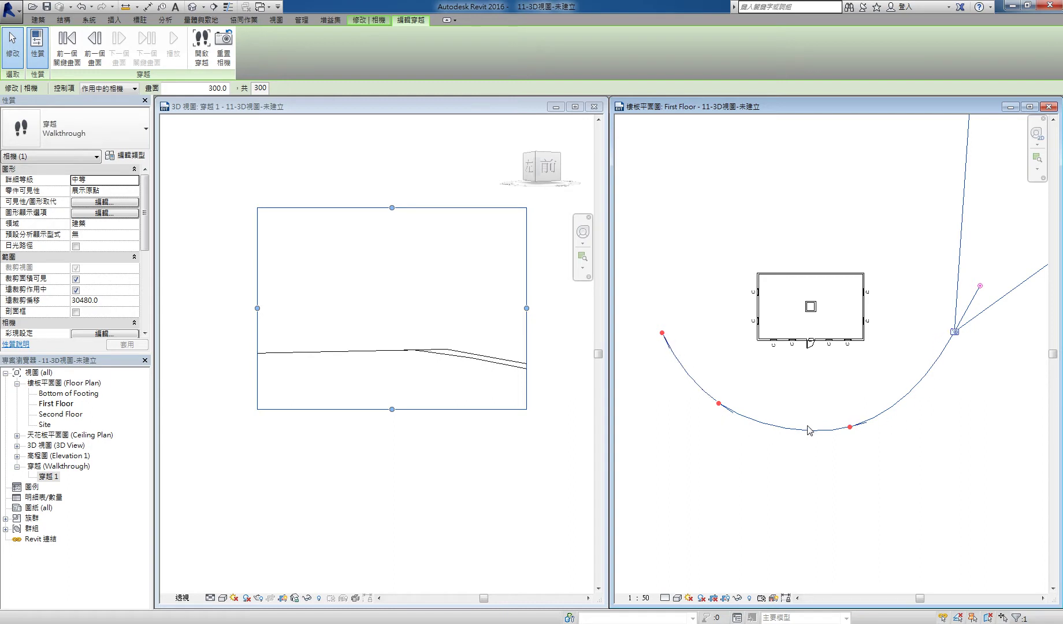
- Stay in walkthrough editing and slide the camera along the path back to frame 1
click(897, 408)
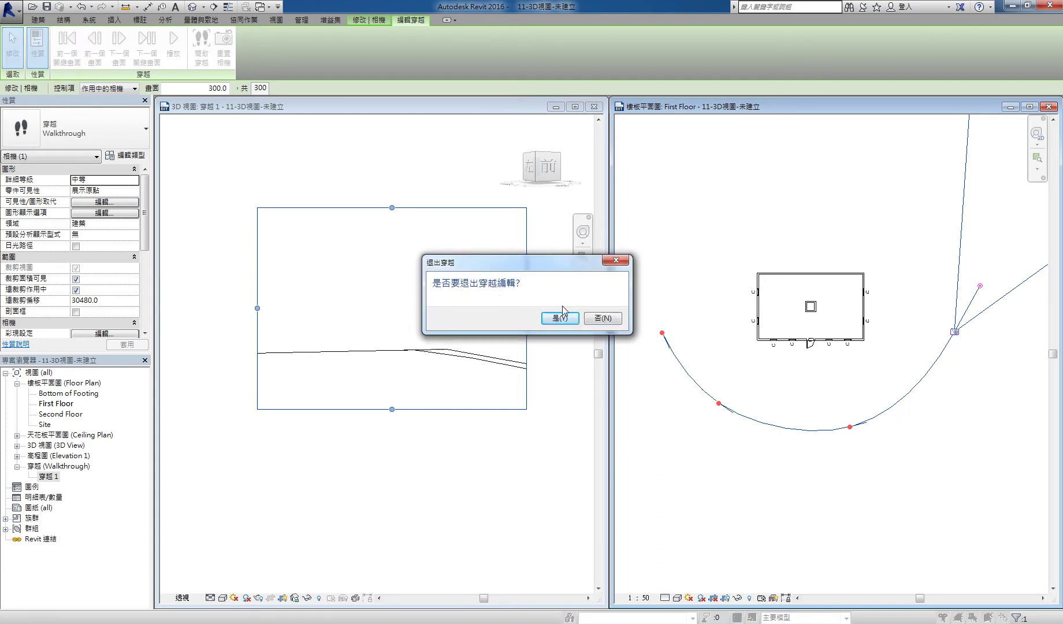
click(593, 322)
drag(954, 335, 876, 417)
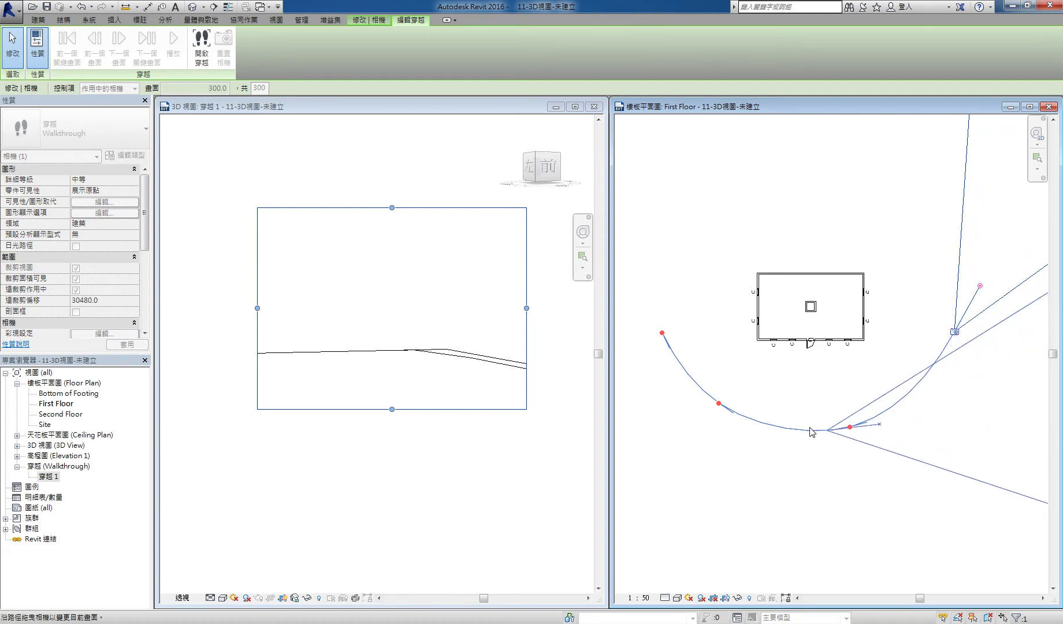
drag(876, 417, 807, 422)
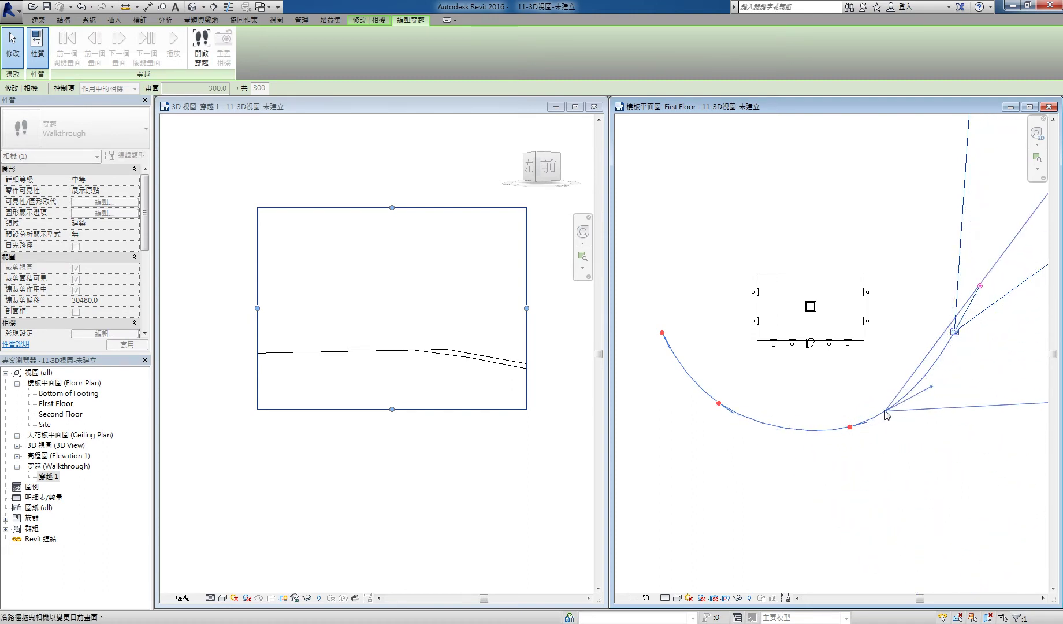
mouse_move(875, 420)
mouse_down()
mouse_move(910, 395)
mouse_move(754, 426)
mouse_move(664, 335)
mouse_move(676, 339)
mouse_up()
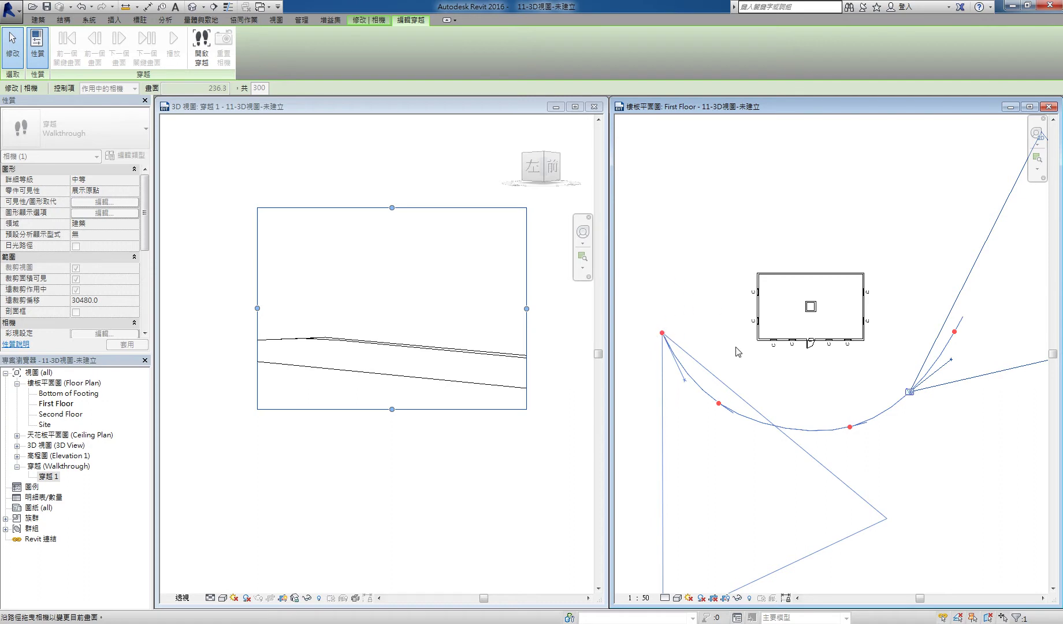
drag(695, 374, 733, 400)
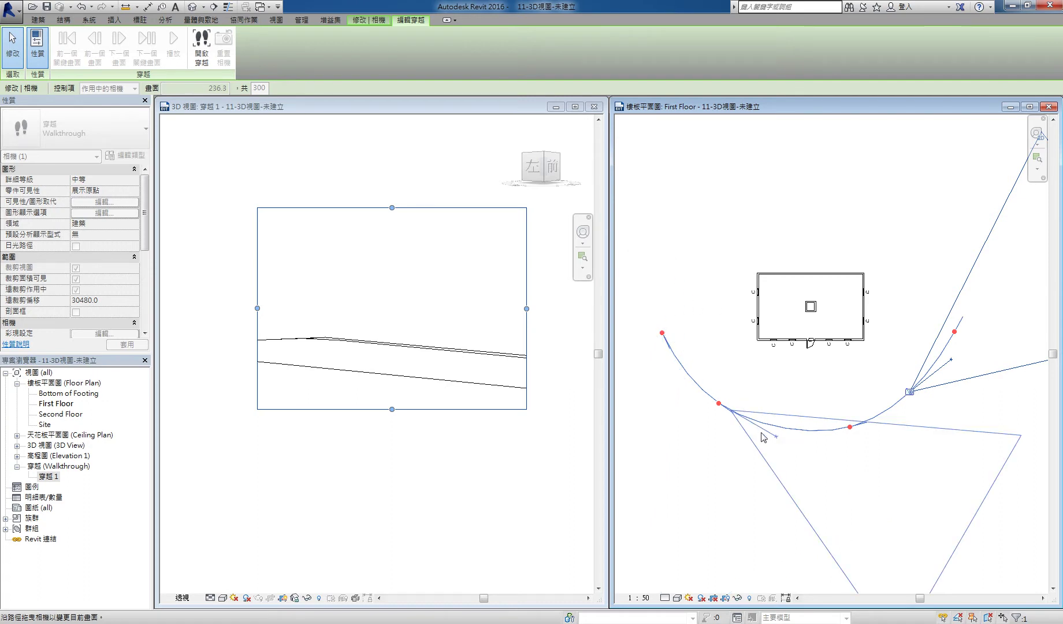
drag(763, 437, 662, 334)
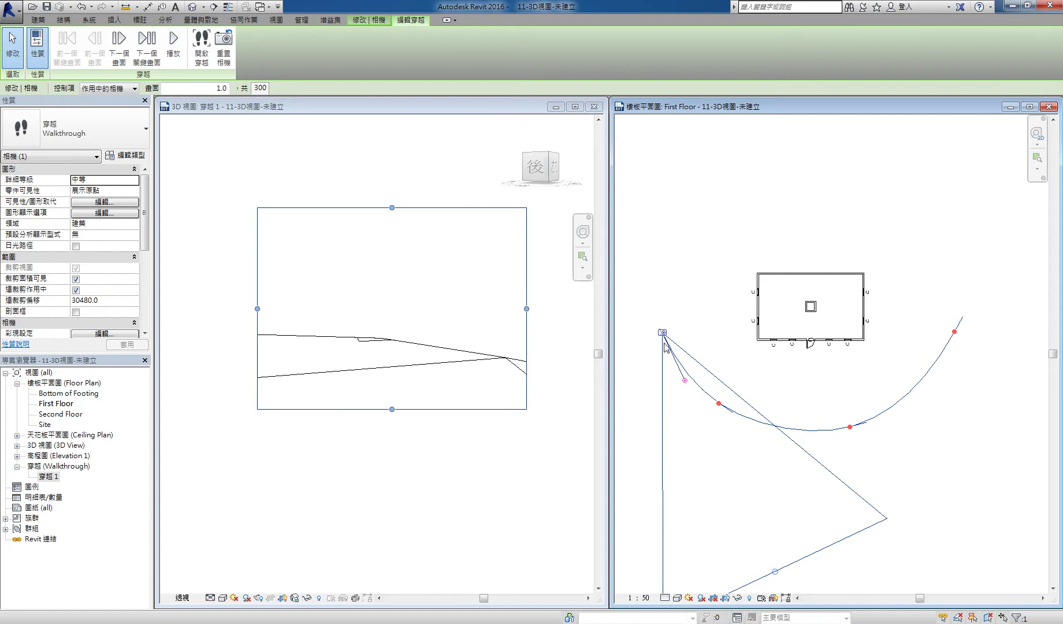
- Aim the frame-1 camera at the house's gable end, then slide the camera to frame 286.4
drag(687, 382, 729, 323)
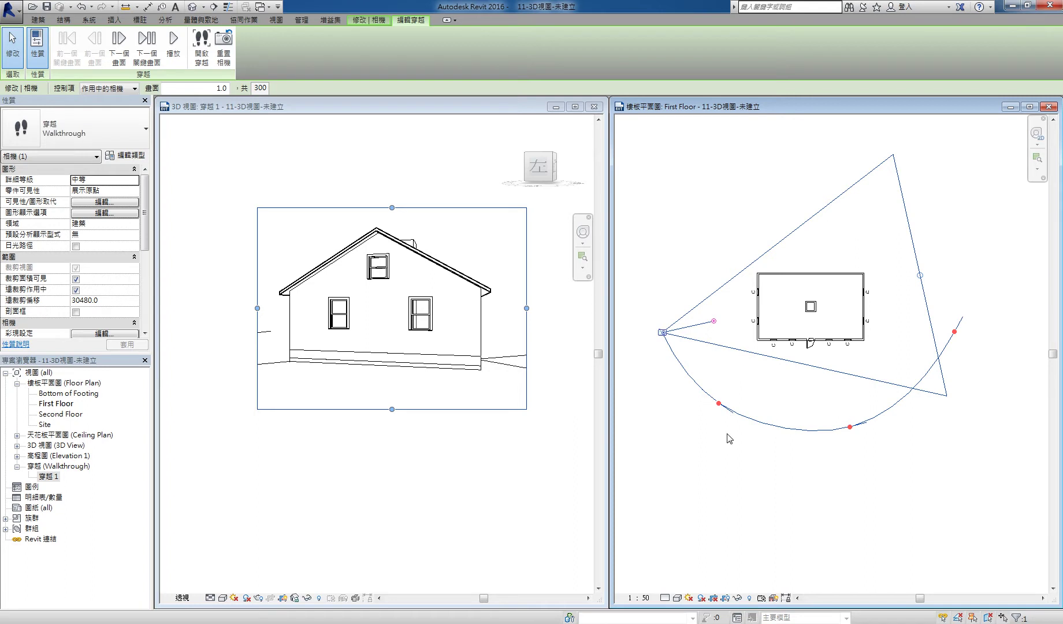
drag(662, 334, 699, 400)
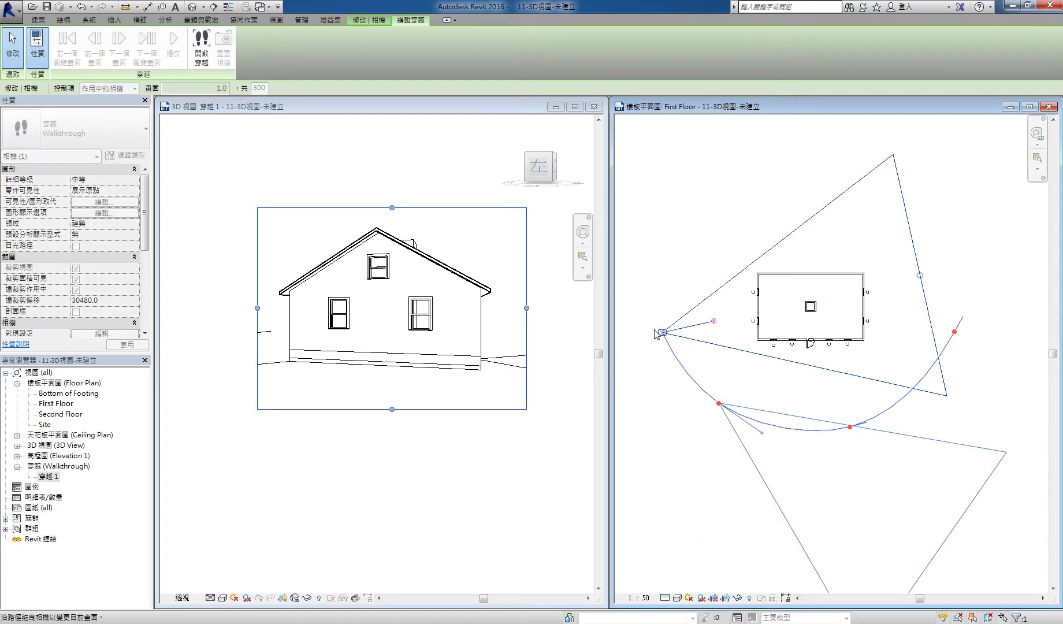
mouse_move(748, 404)
mouse_down()
mouse_move(664, 324)
mouse_move(663, 342)
mouse_up()
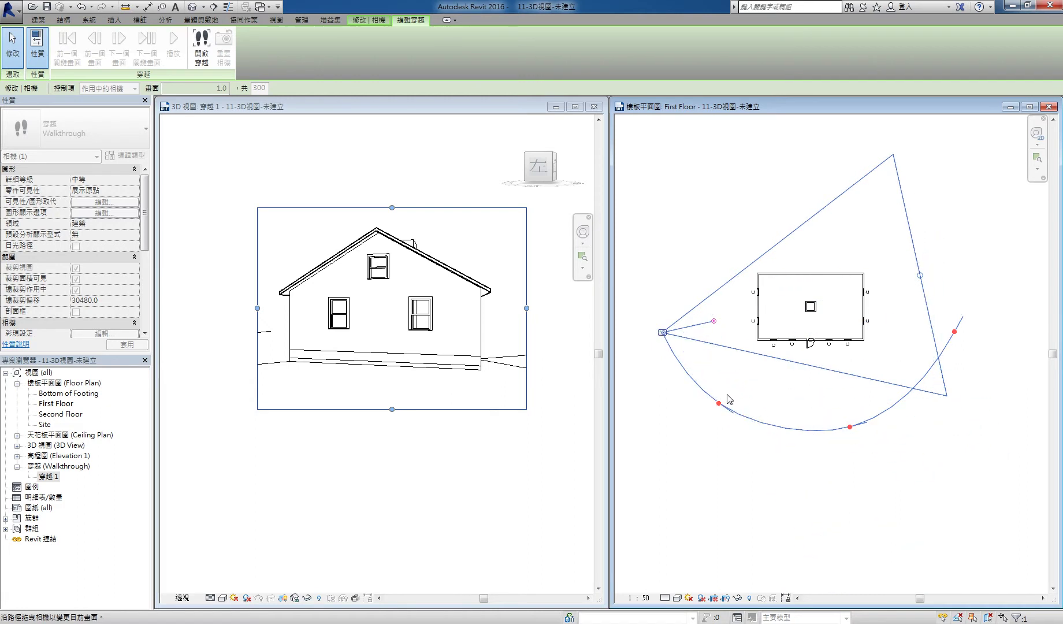
mouse_move(664, 343)
mouse_down()
mouse_move(963, 339)
mouse_move(953, 336)
mouse_up()
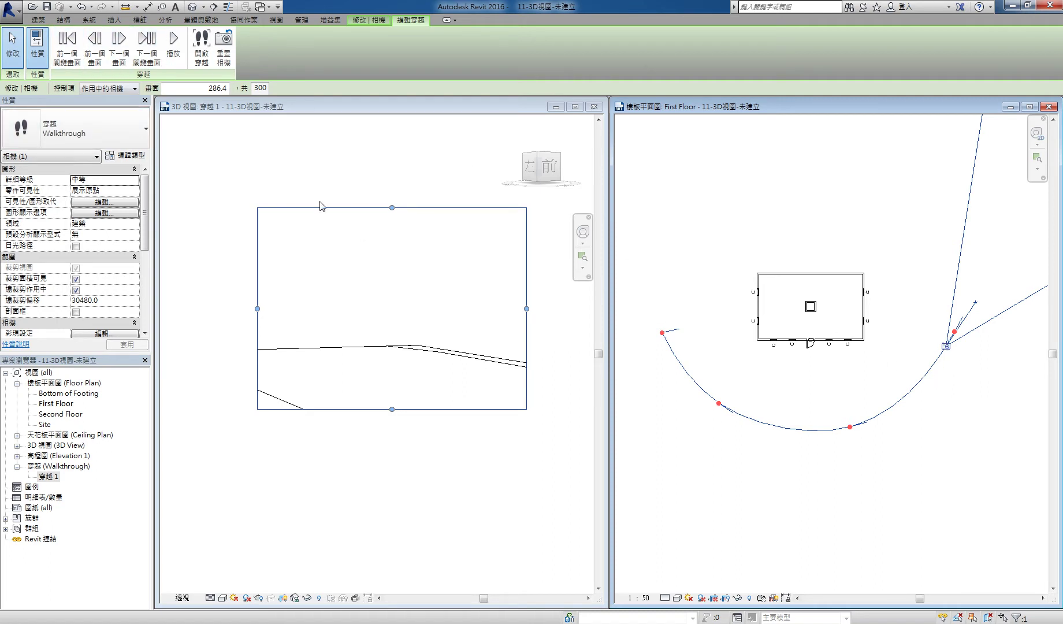
- Step through the keyframes and single frames, stopping on the second keyframe at frame 76.9
click(94, 47)
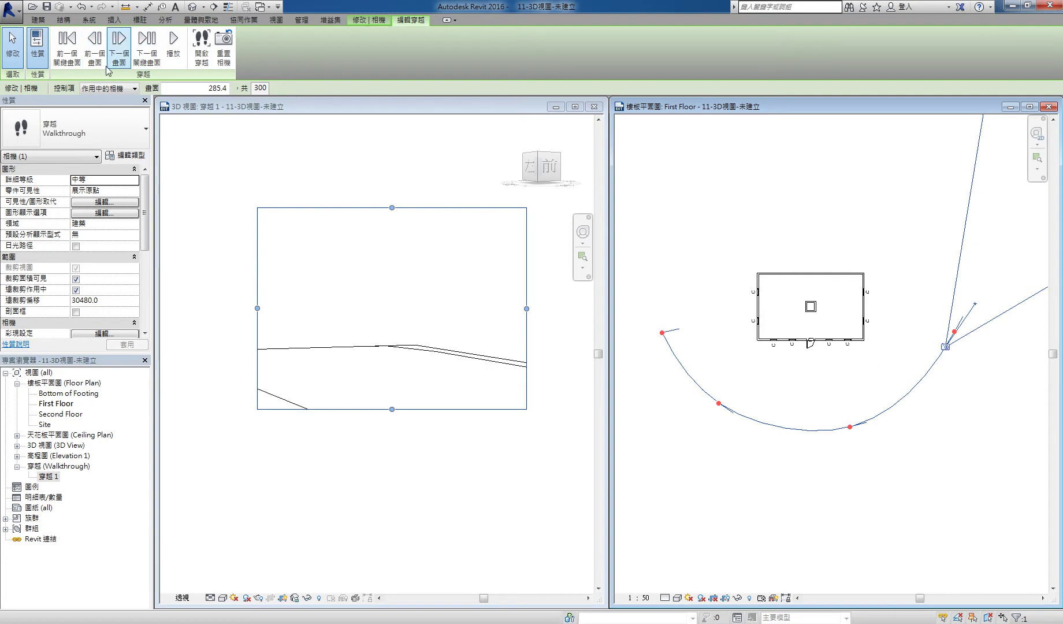
click(65, 61)
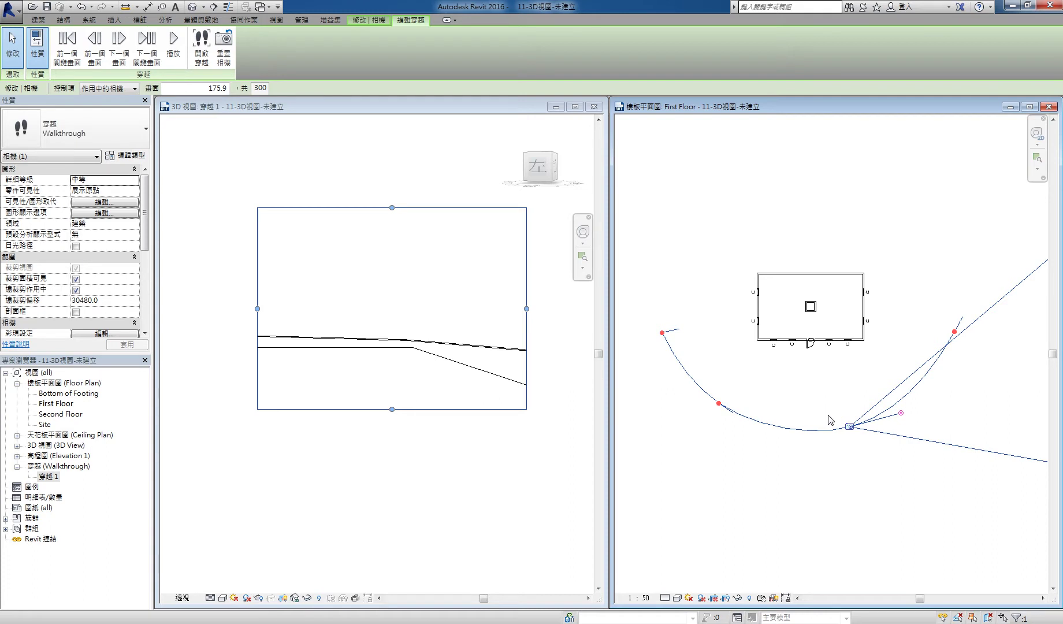
click(65, 55)
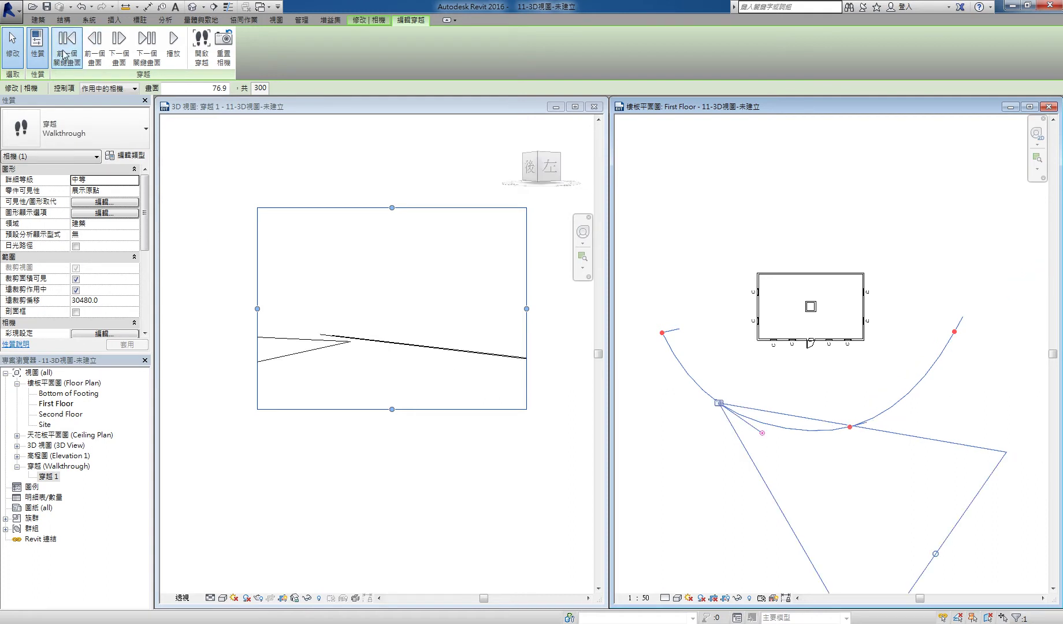
click(66, 55)
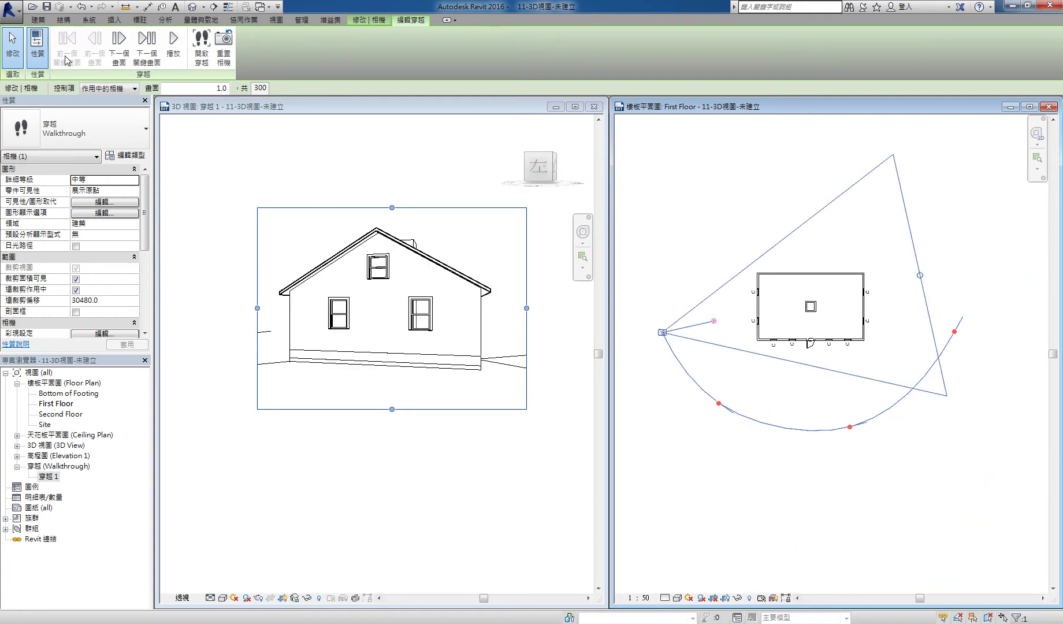
click(152, 55)
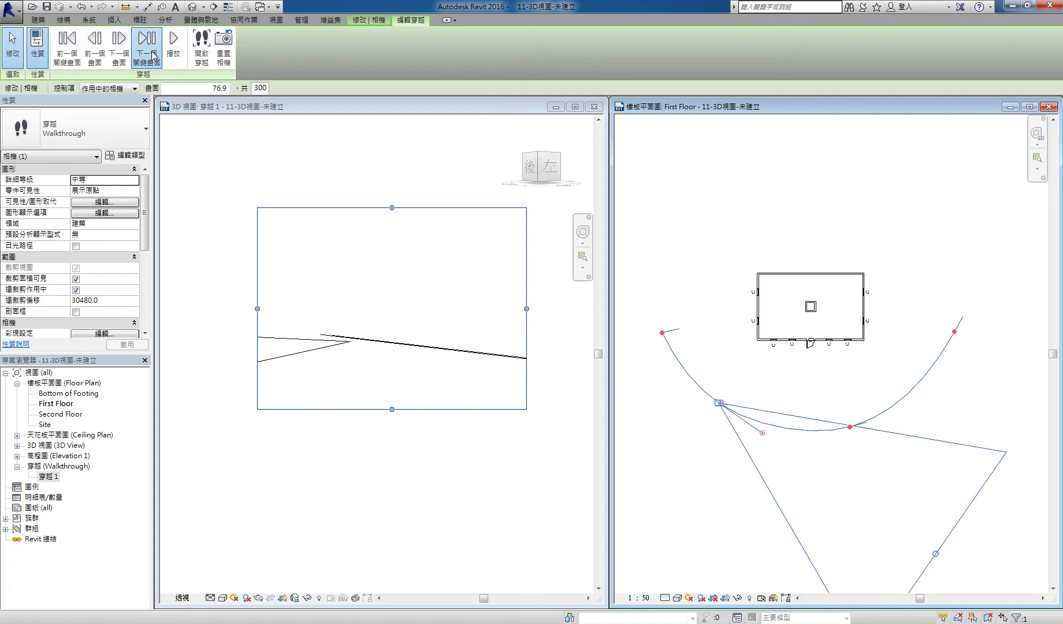
click(151, 55)
click(152, 55)
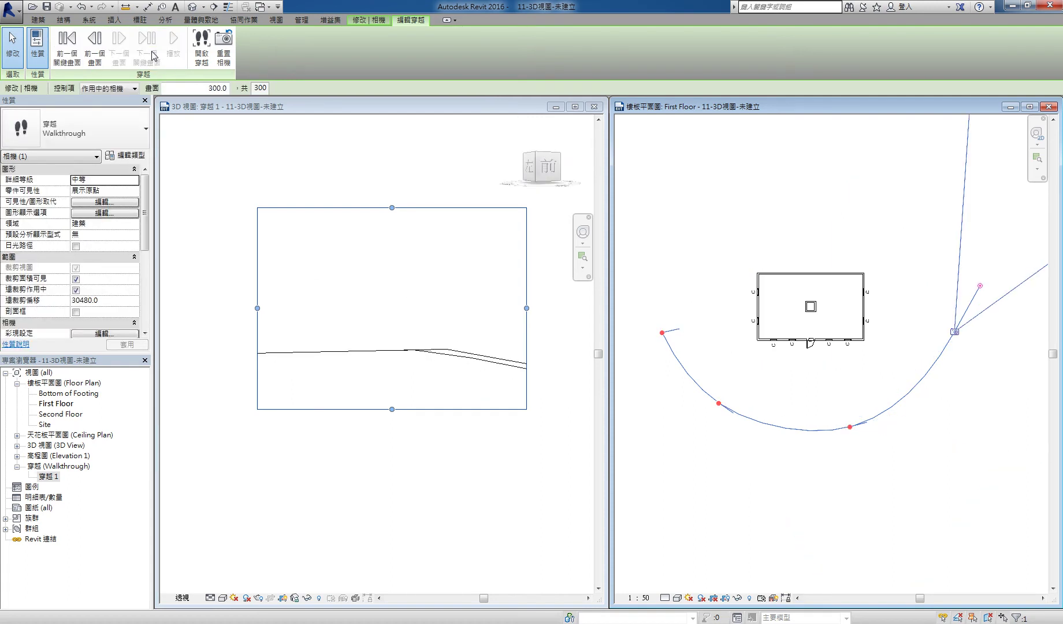
click(68, 56)
click(69, 56)
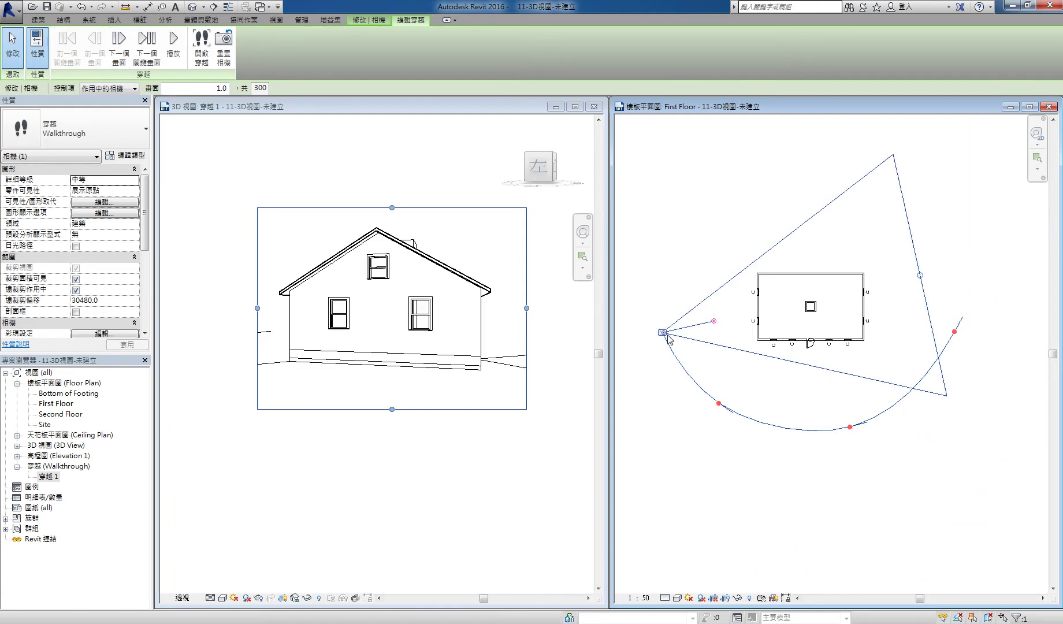
click(126, 56)
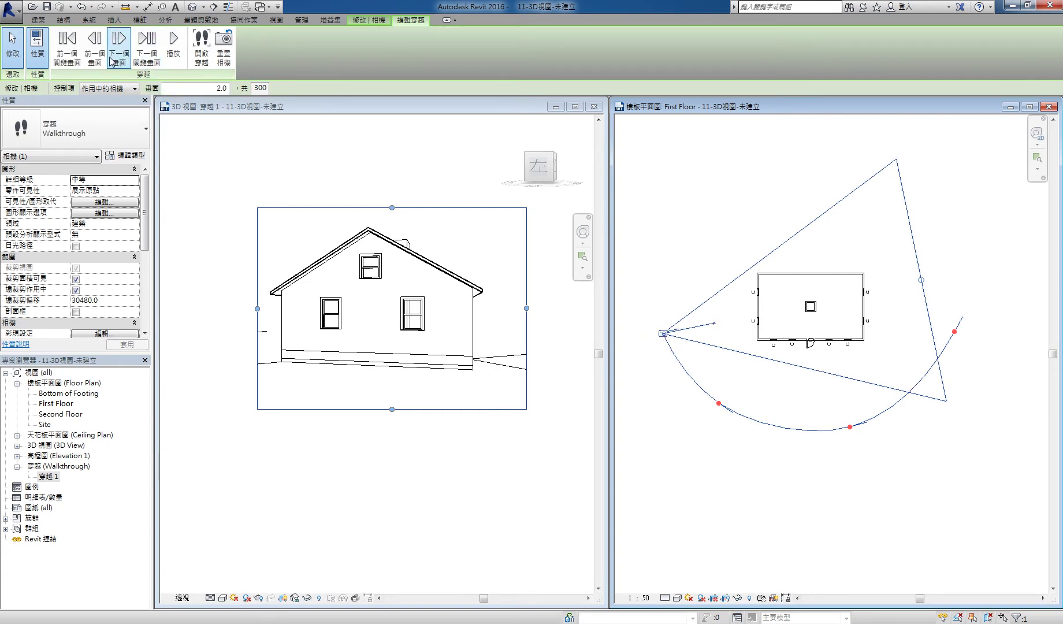
click(95, 47)
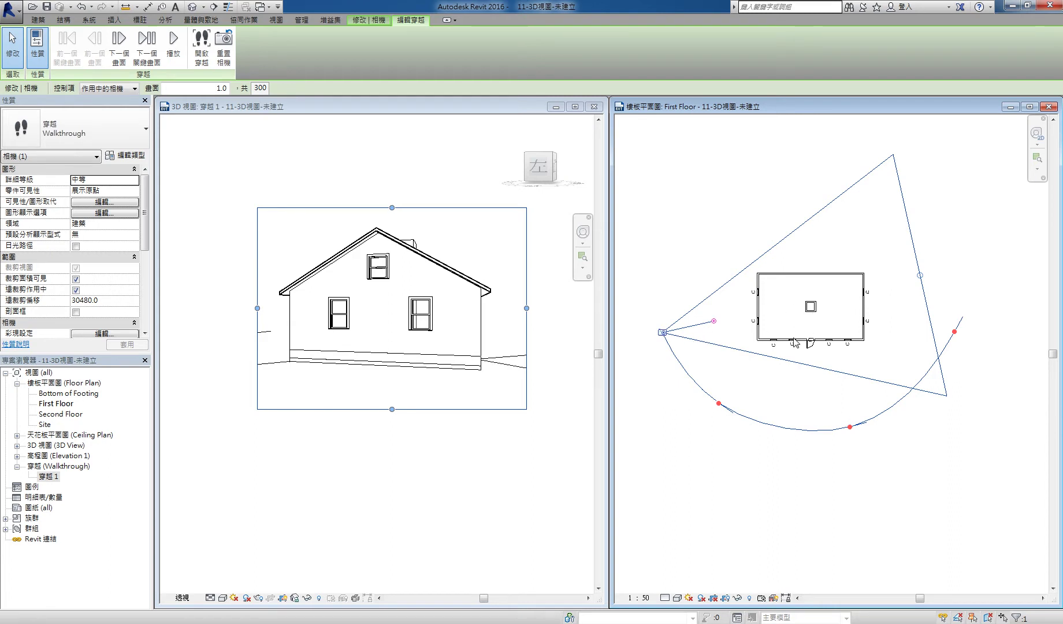
click(152, 62)
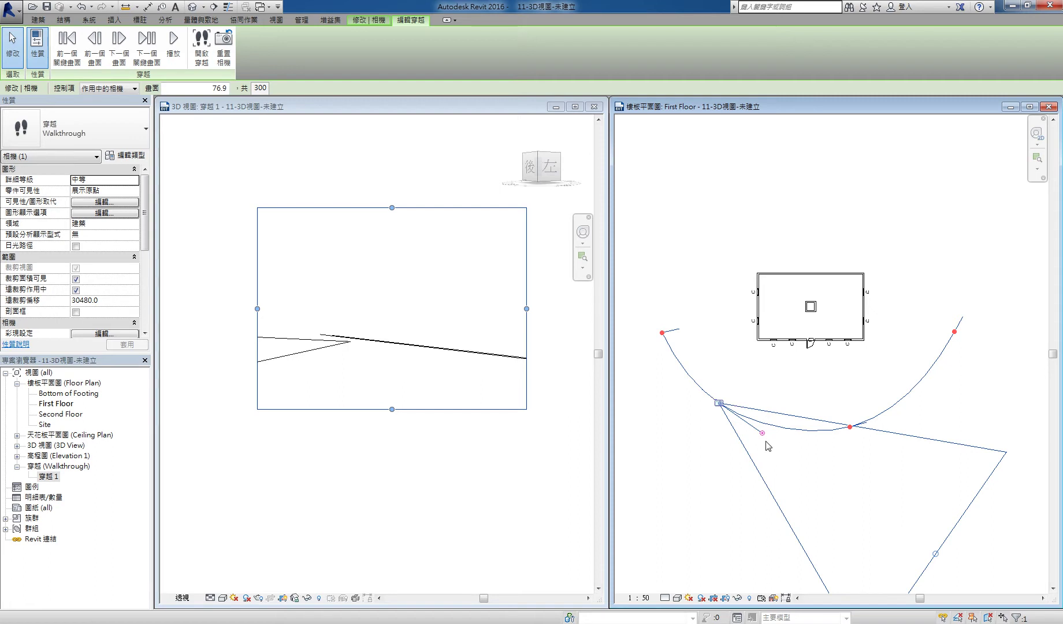
- Aim the bottom keyframe and the next keyframe's cameras at the house, ending at frame 300
mouse_move(762, 433)
mouse_down()
mouse_move(762, 351)
mouse_move(760, 368)
mouse_up()
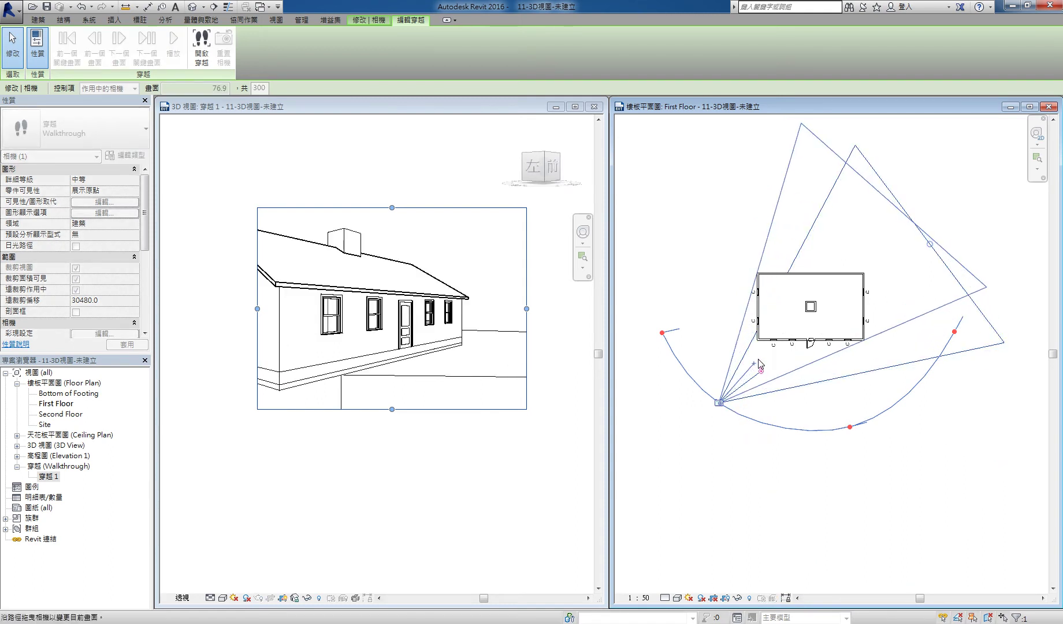
drag(760, 368, 754, 363)
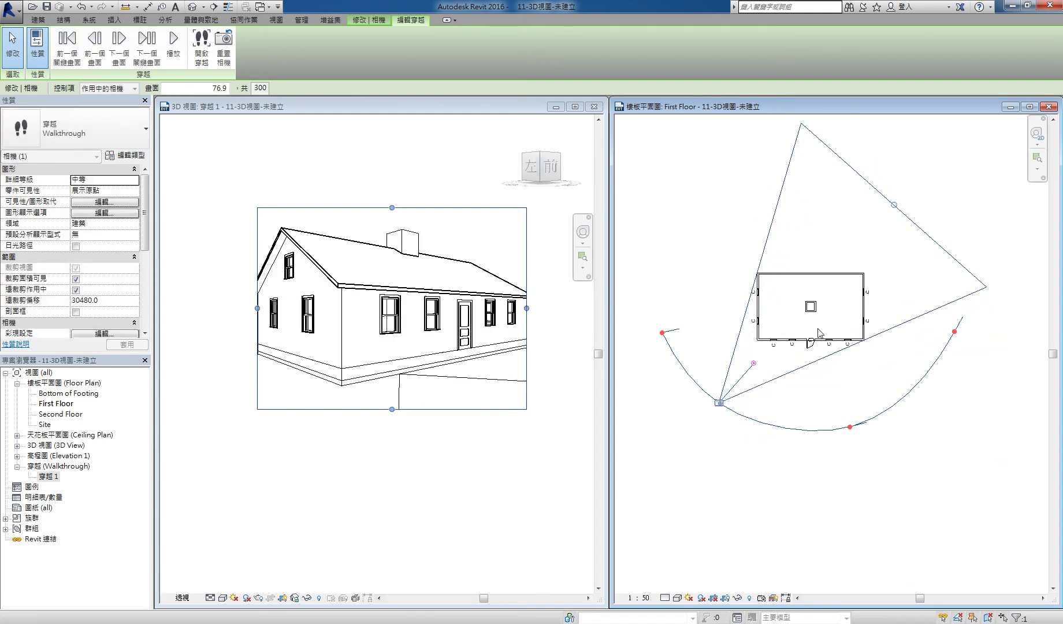
click(148, 47)
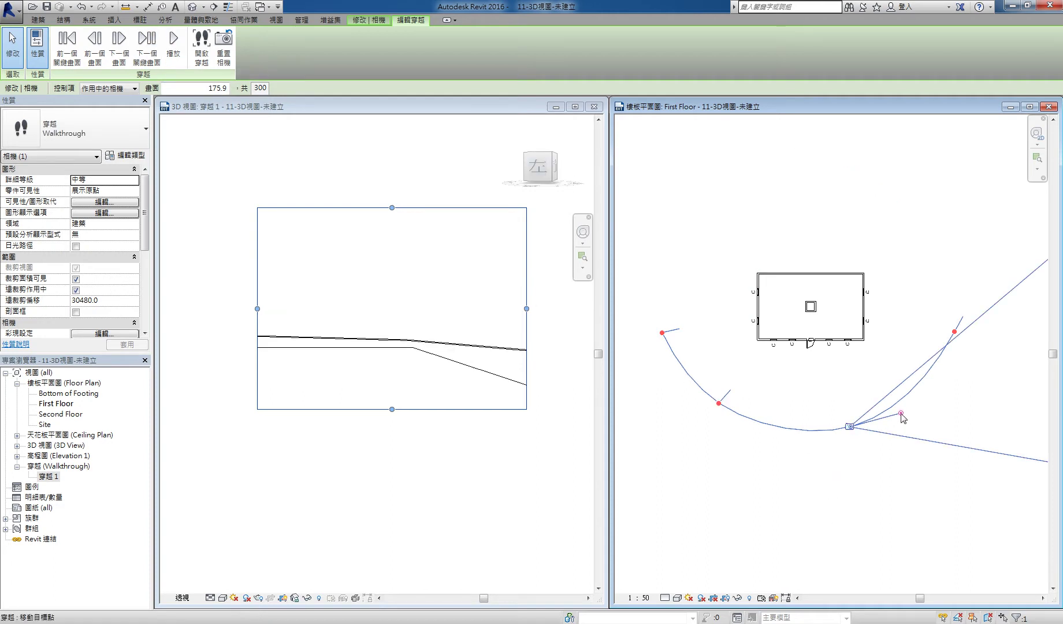
mouse_move(902, 416)
mouse_down()
mouse_move(823, 361)
mouse_move(852, 374)
mouse_up()
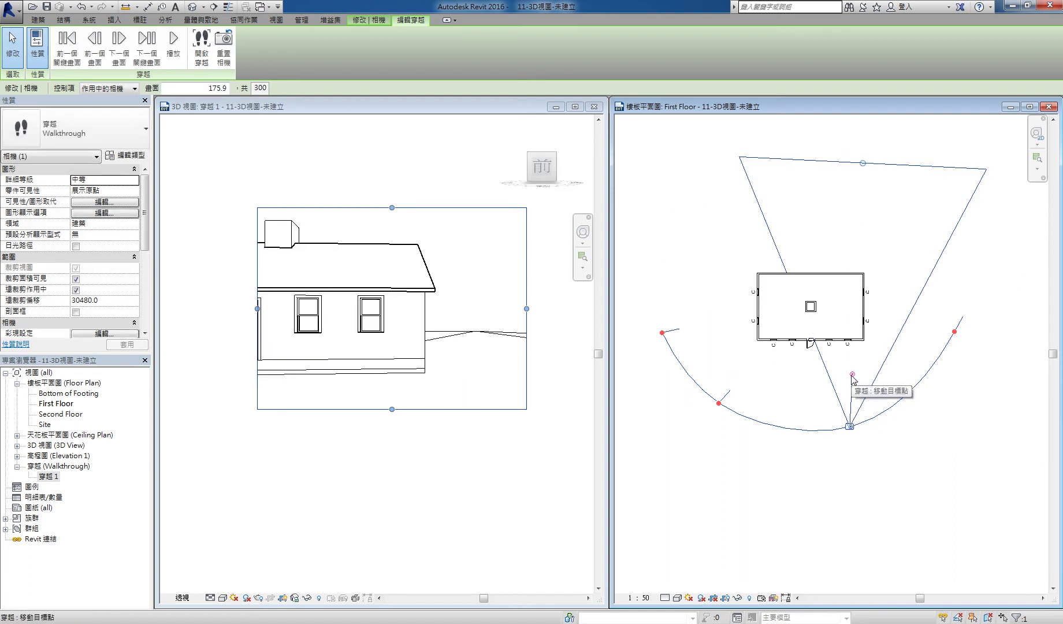
key(Escape)
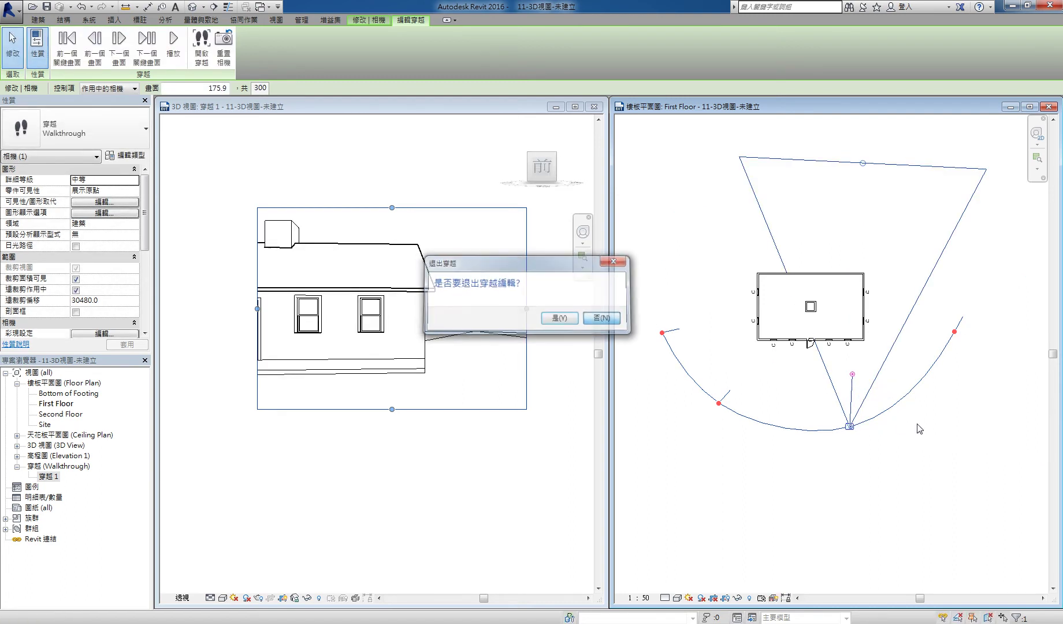
click(619, 323)
drag(852, 374, 829, 376)
click(147, 46)
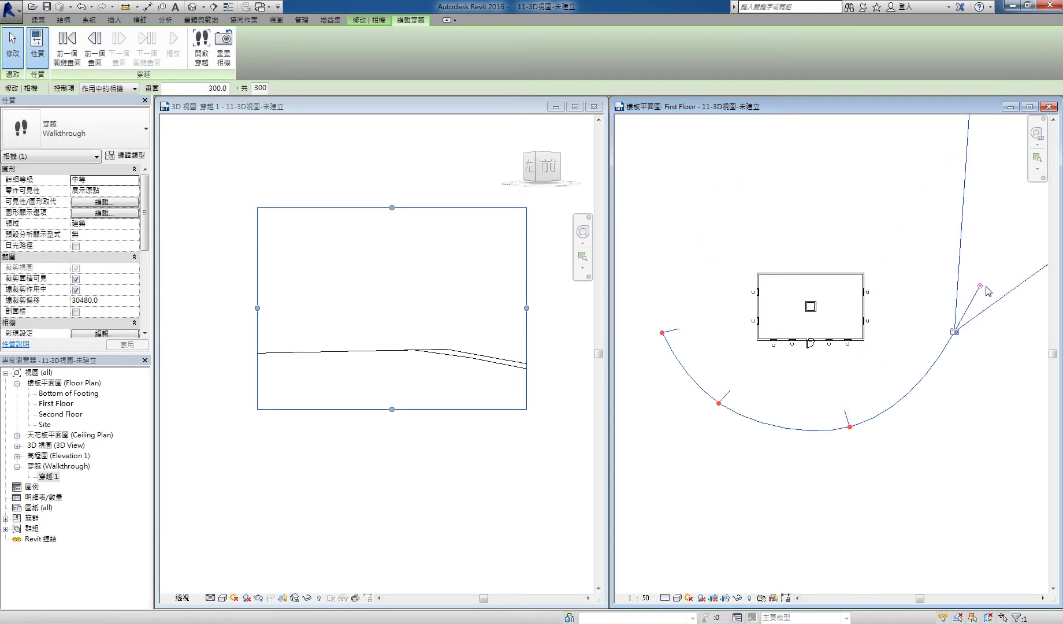
- Turn the final keyframe's camera toward the house's gable end, then return to frame 76.9
drag(980, 286, 878, 322)
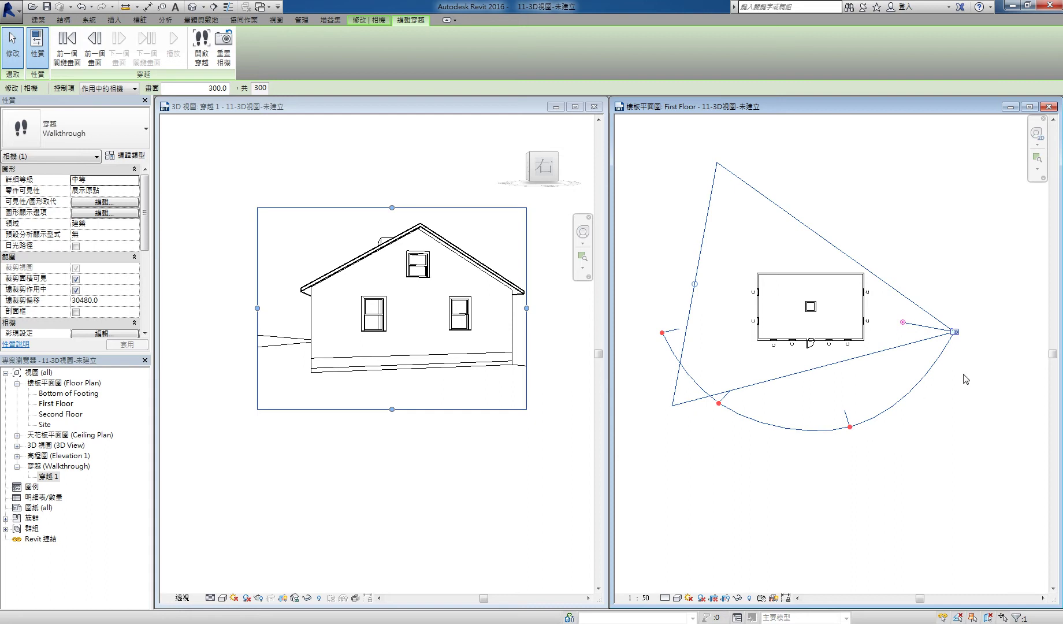
click(878, 380)
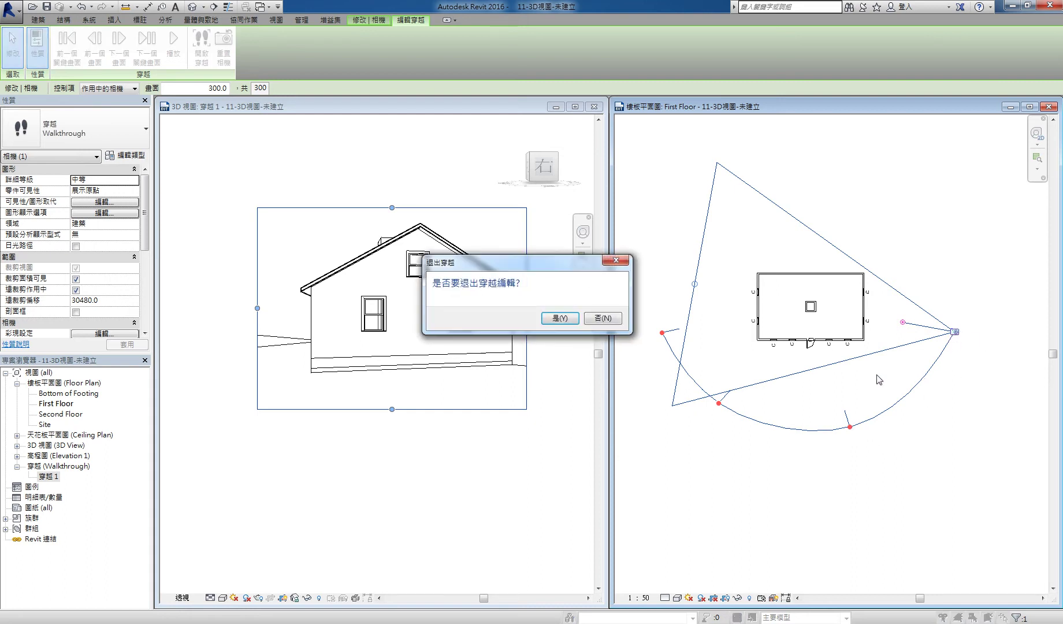
click(620, 318)
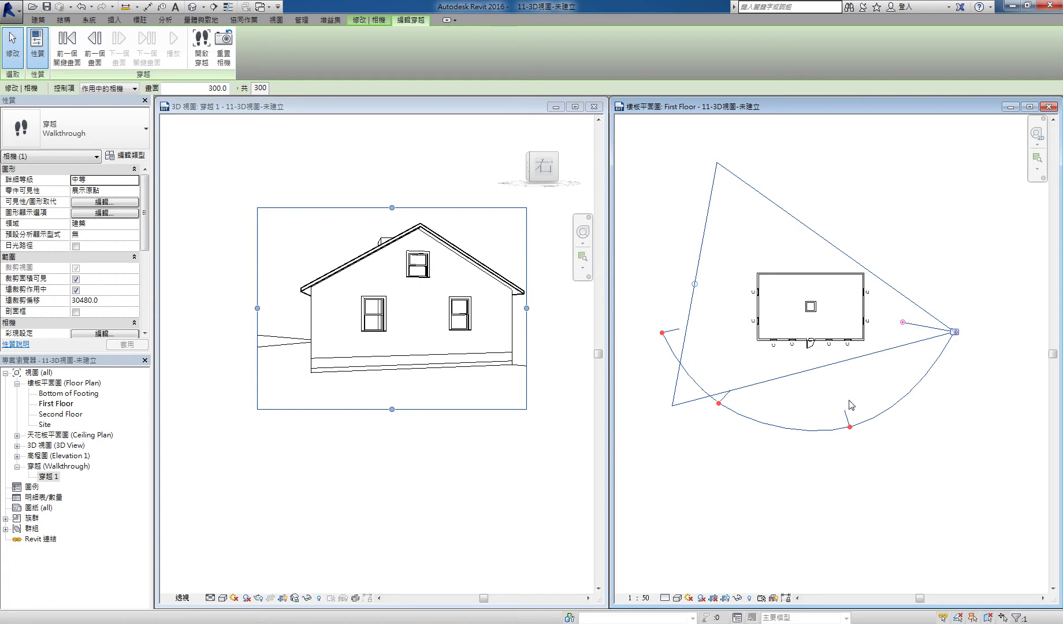
click(71, 58)
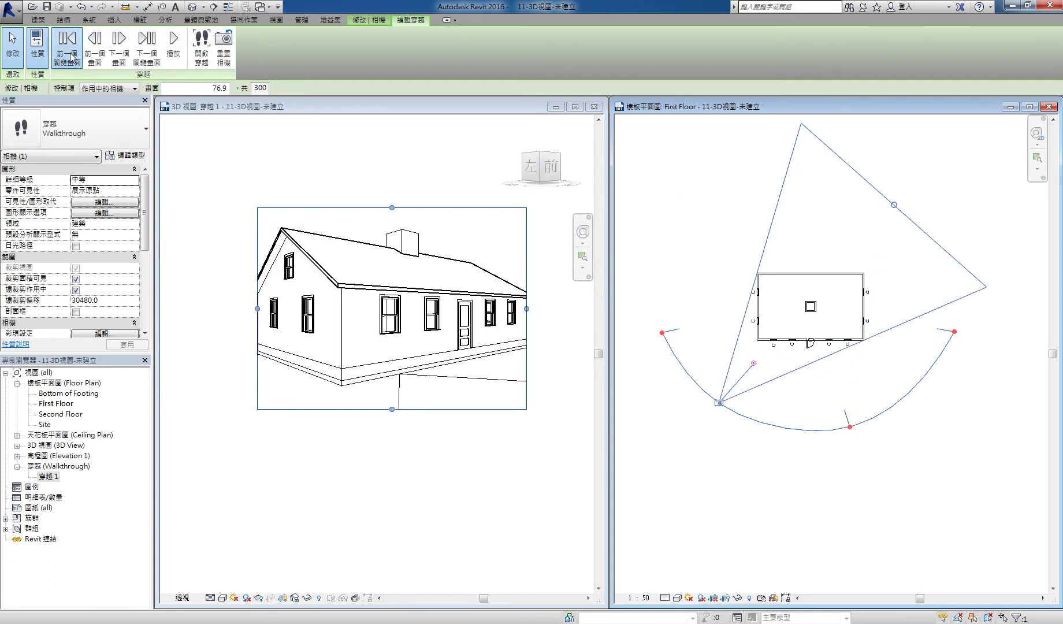
- Rewind to frame 1 and play the walkthrough in the 3D view to preview the route
click(70, 58)
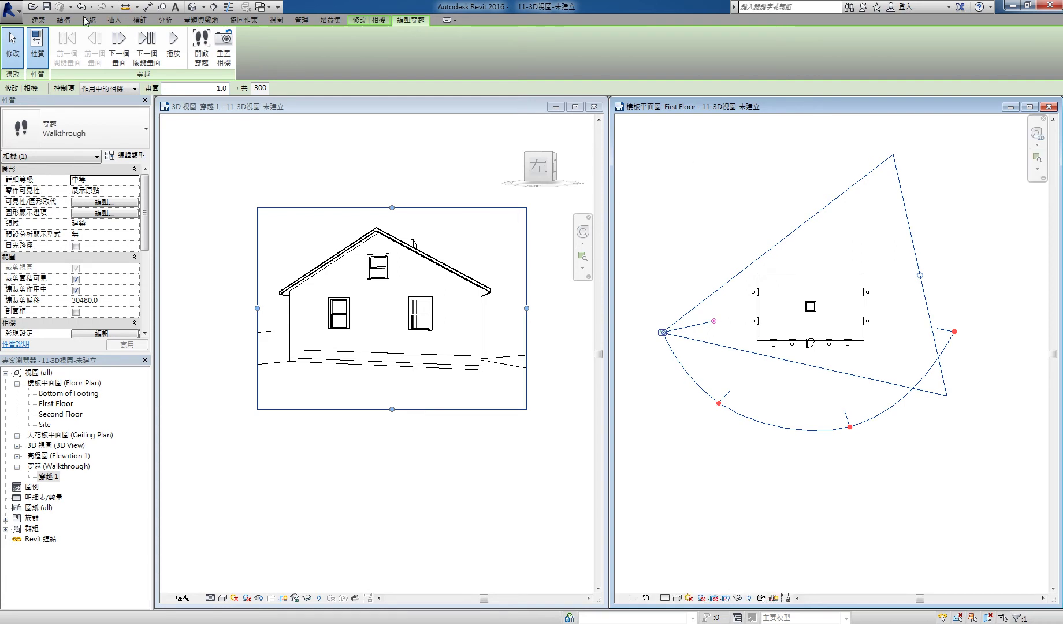
click(173, 46)
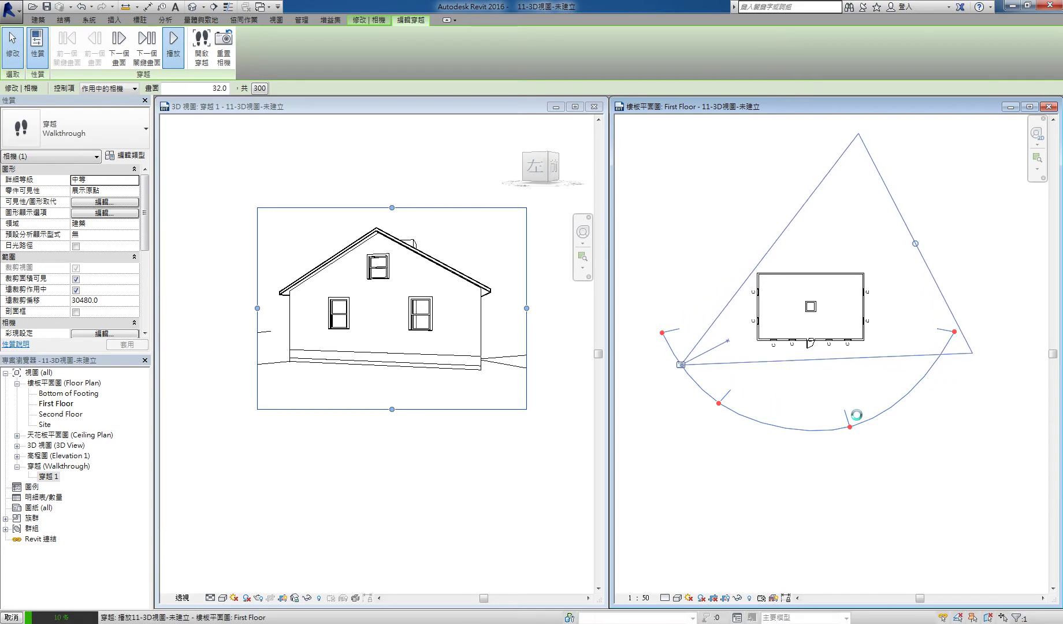
key(Escape)
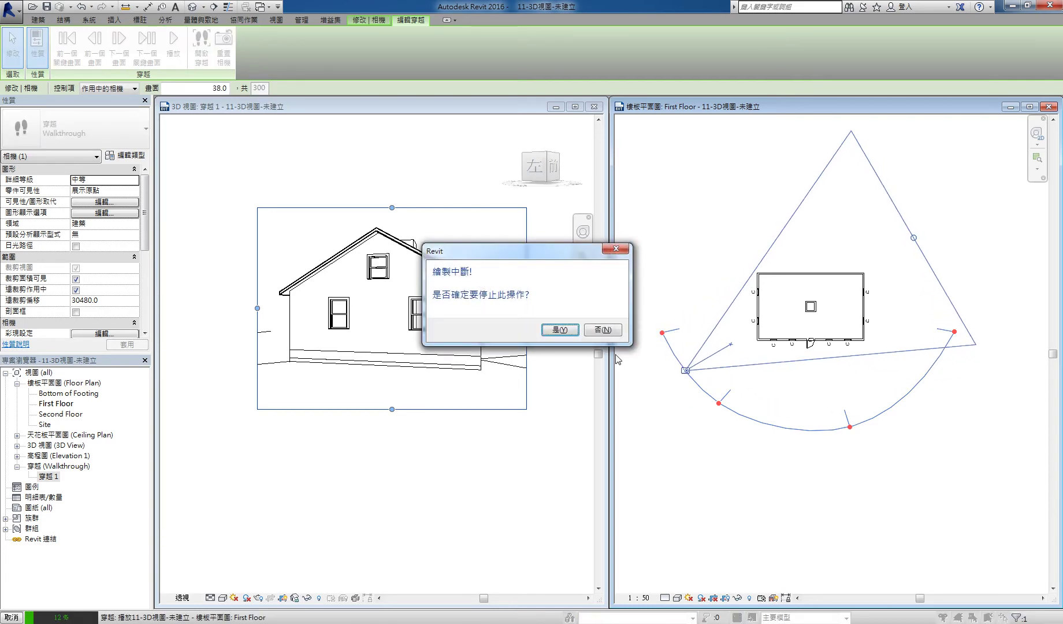
click(558, 330)
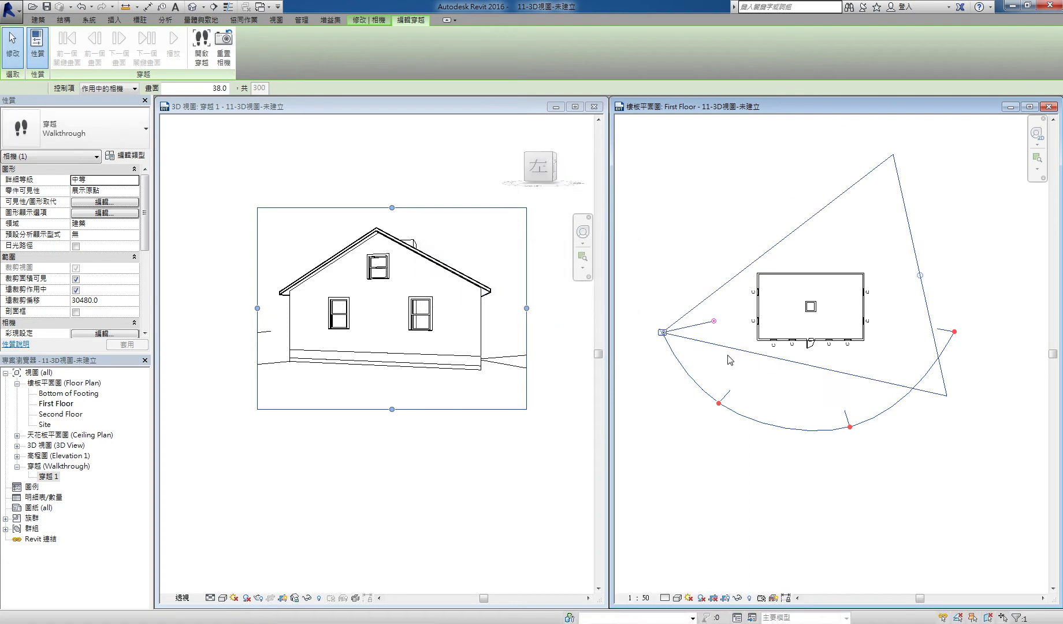
click(392, 105)
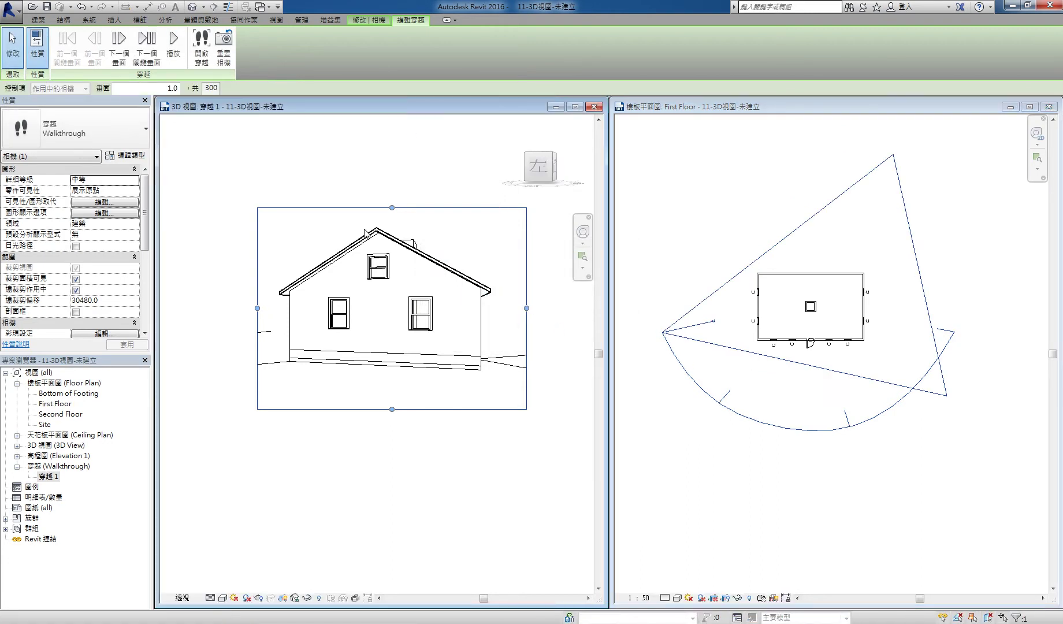
click(174, 43)
click(722, 395)
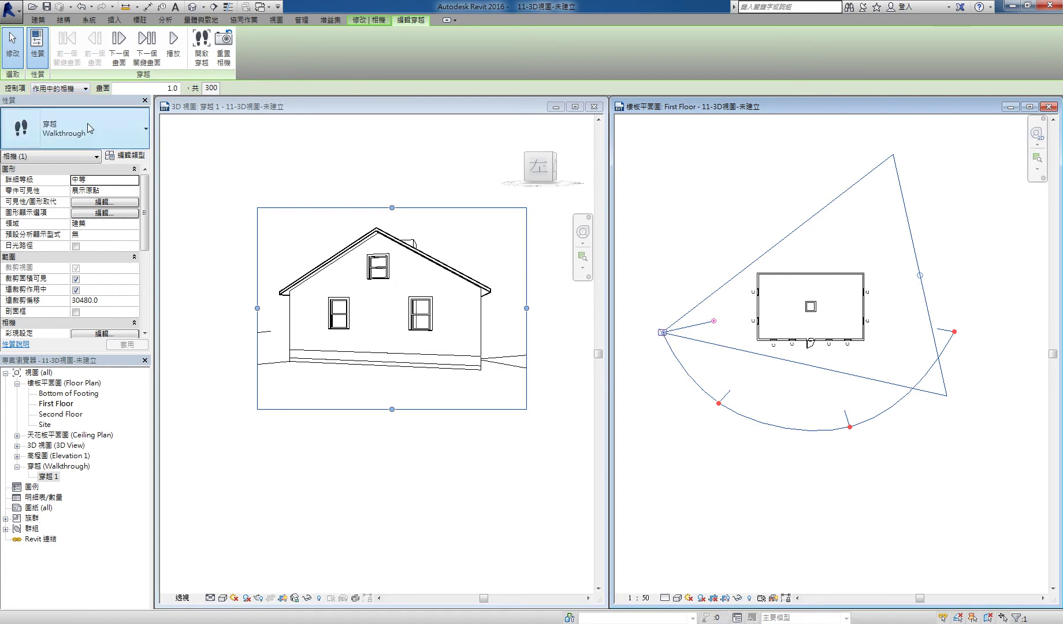
- Set Controls to Path and drag the lower keyframe well below the house for a deeper curve
click(82, 89)
click(55, 110)
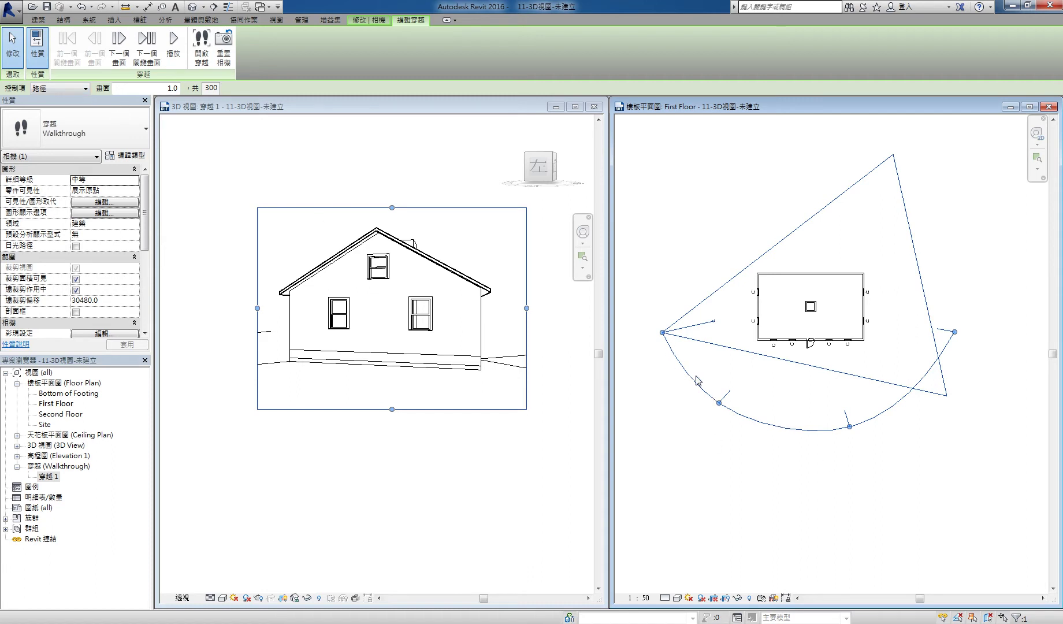
drag(662, 332, 654, 345)
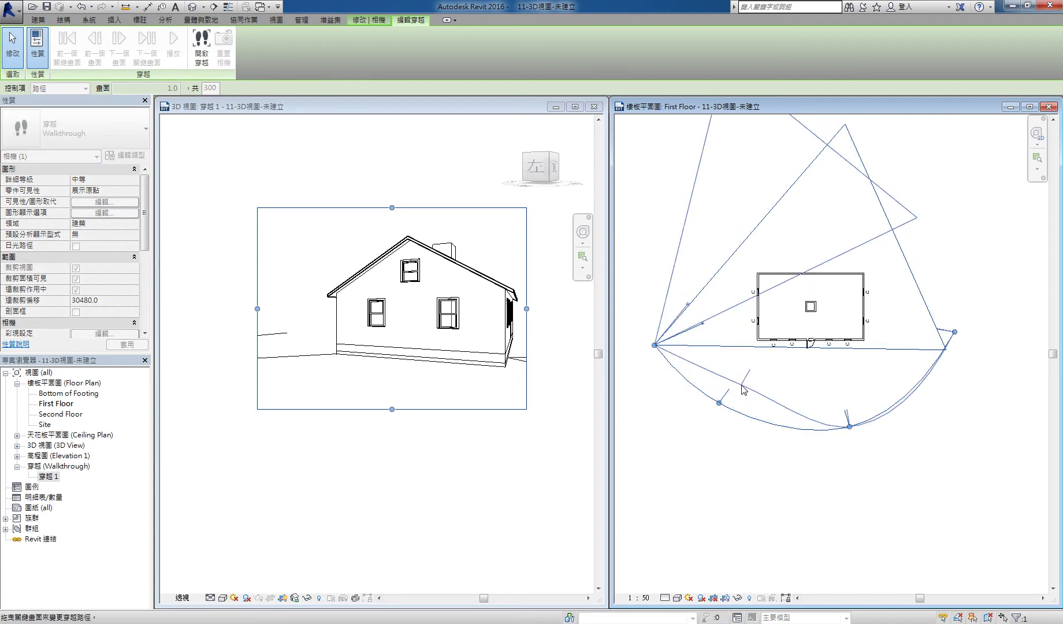
drag(742, 390, 702, 462)
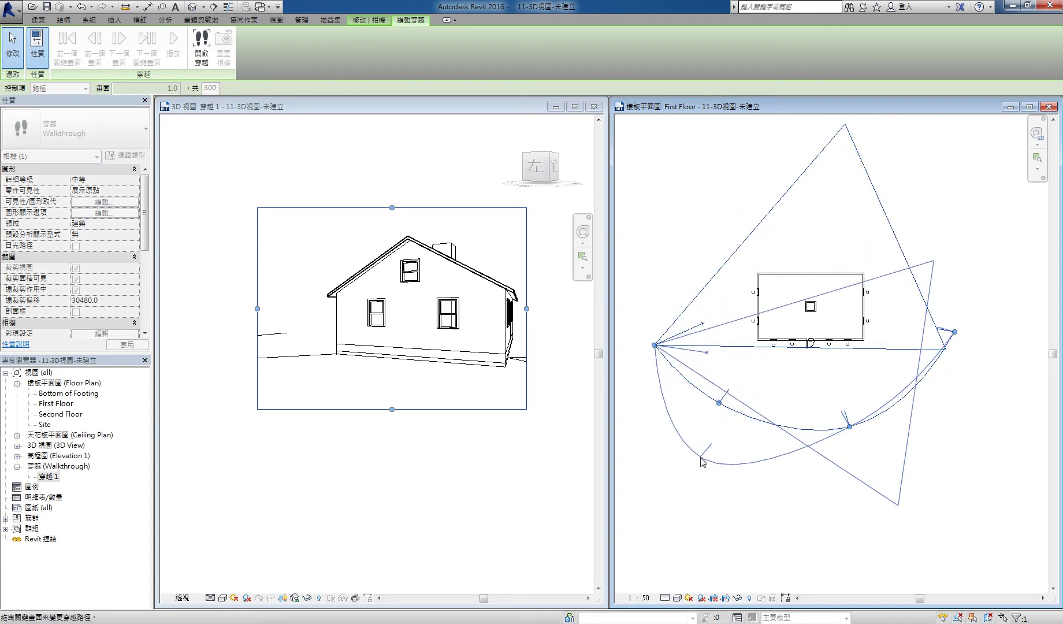
drag(702, 461, 744, 484)
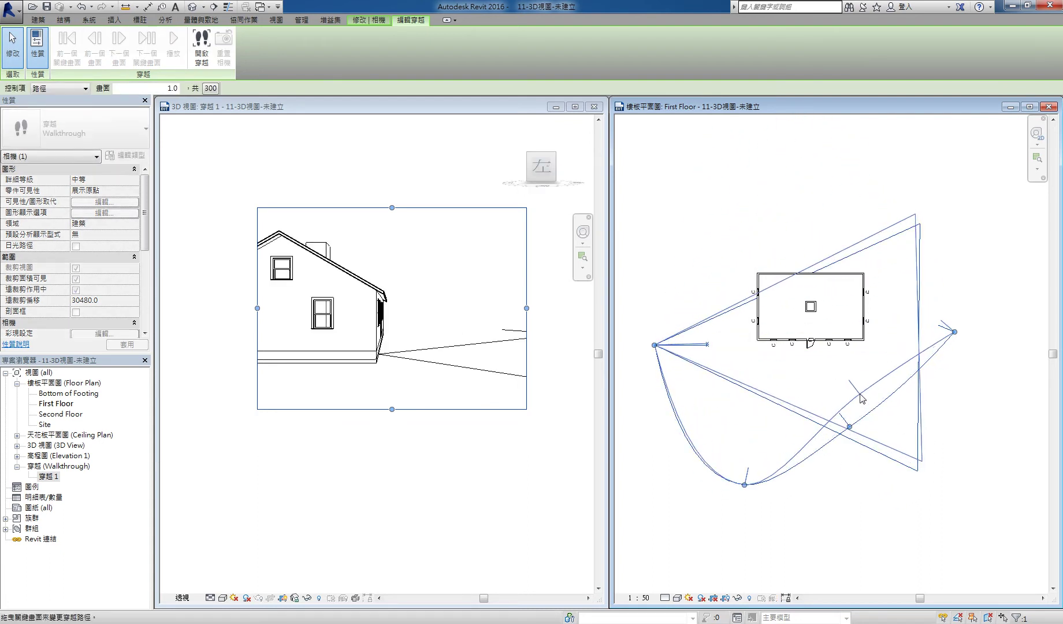
drag(862, 399, 862, 391)
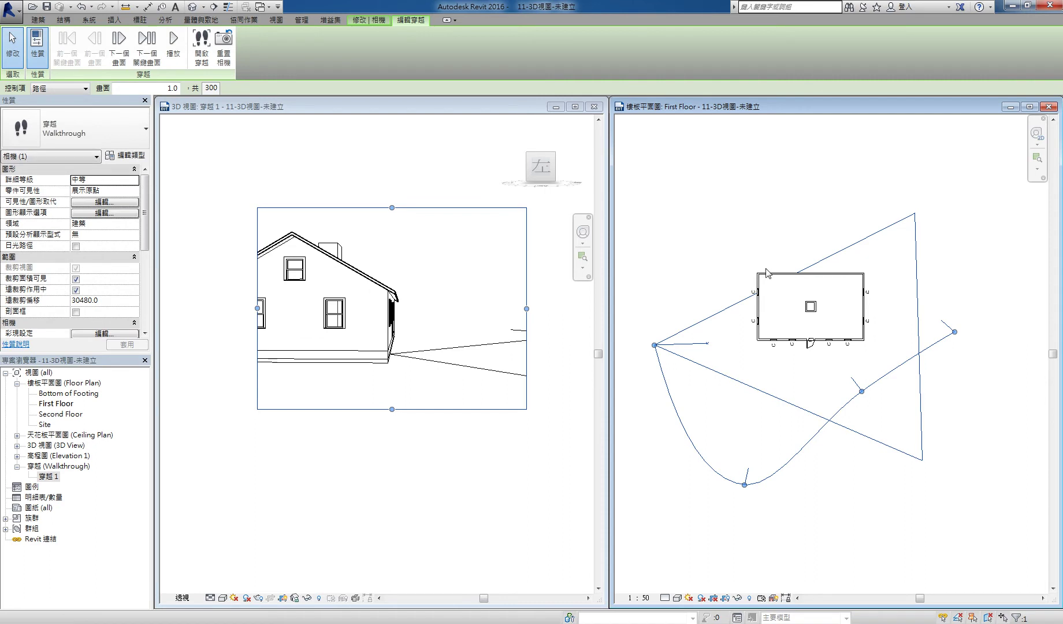
click(85, 88)
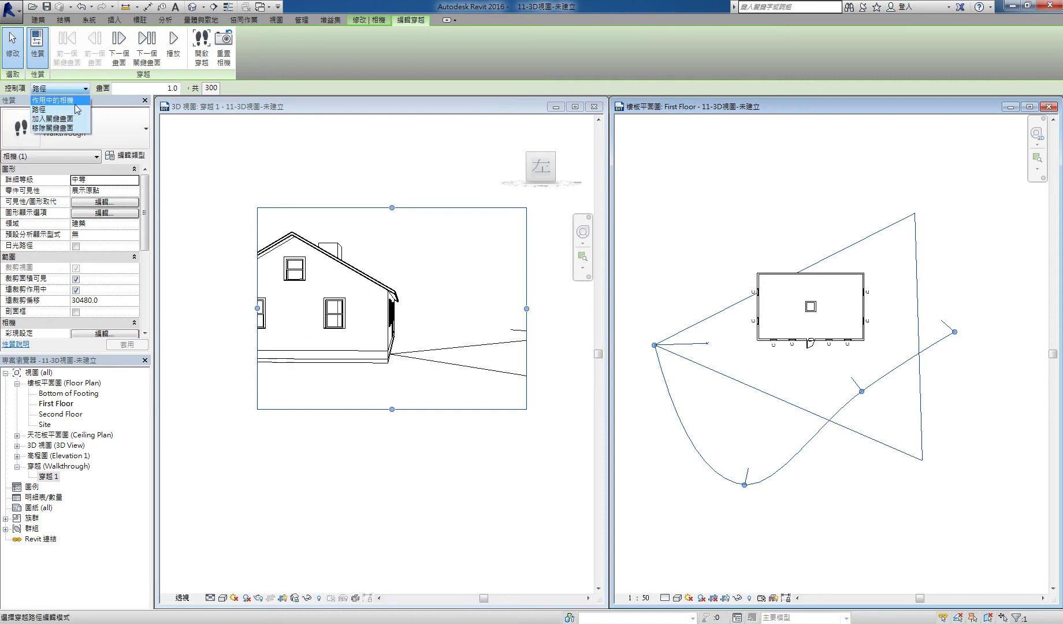
- Nudge the keyframe at the bottom of the reshaped path using Path controls
click(378, 252)
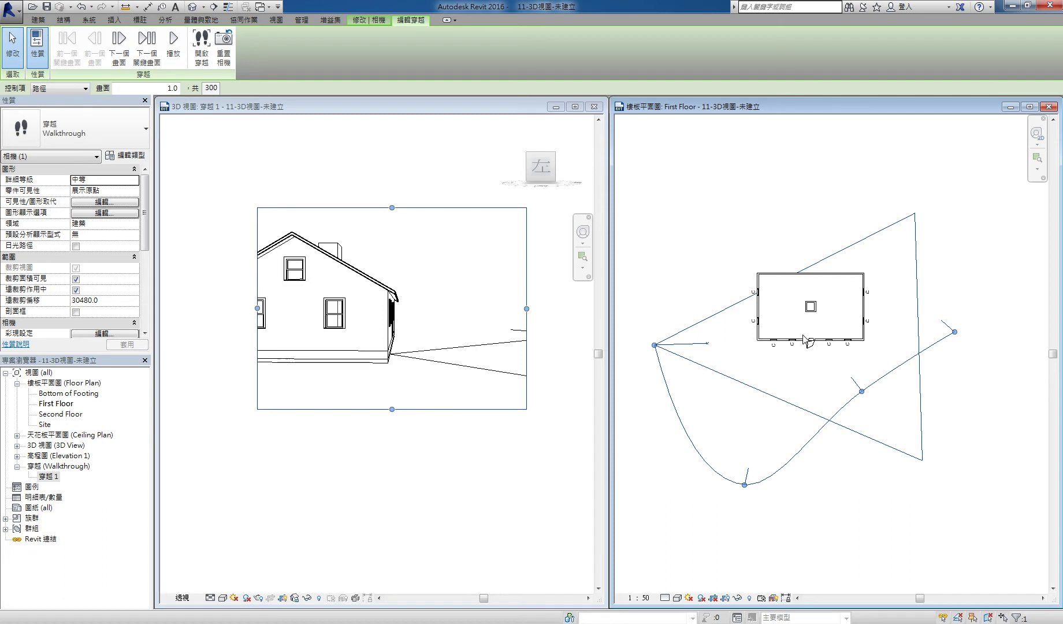
click(146, 44)
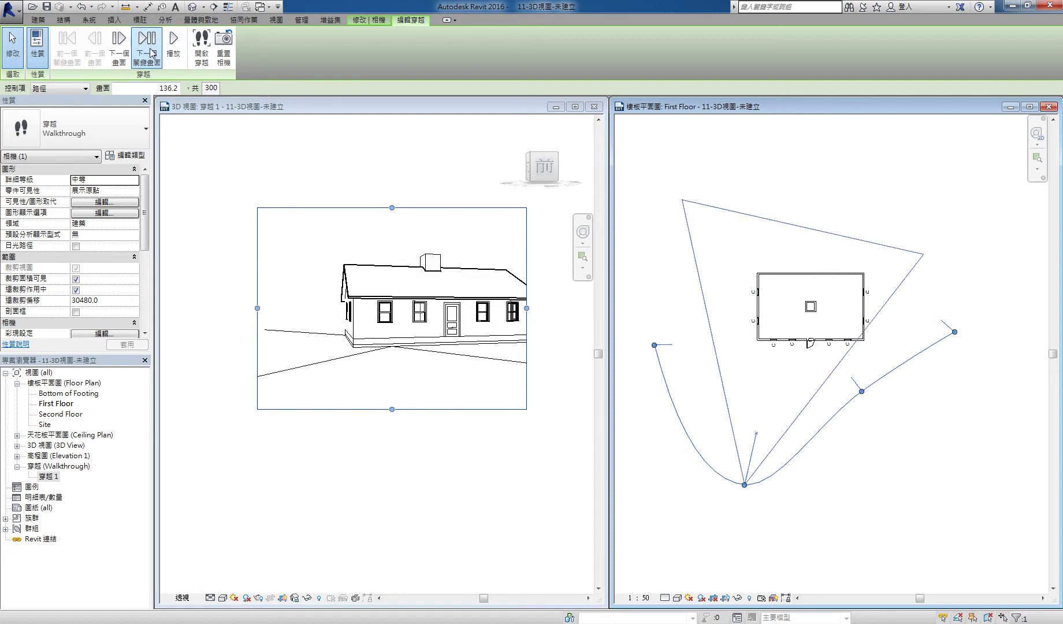
click(80, 89)
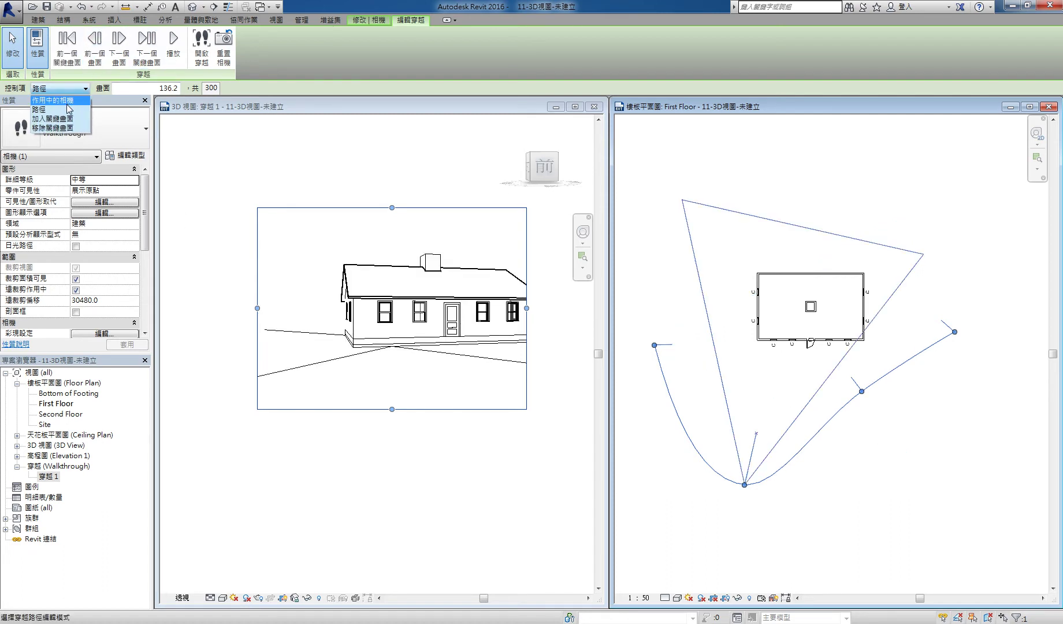
click(70, 109)
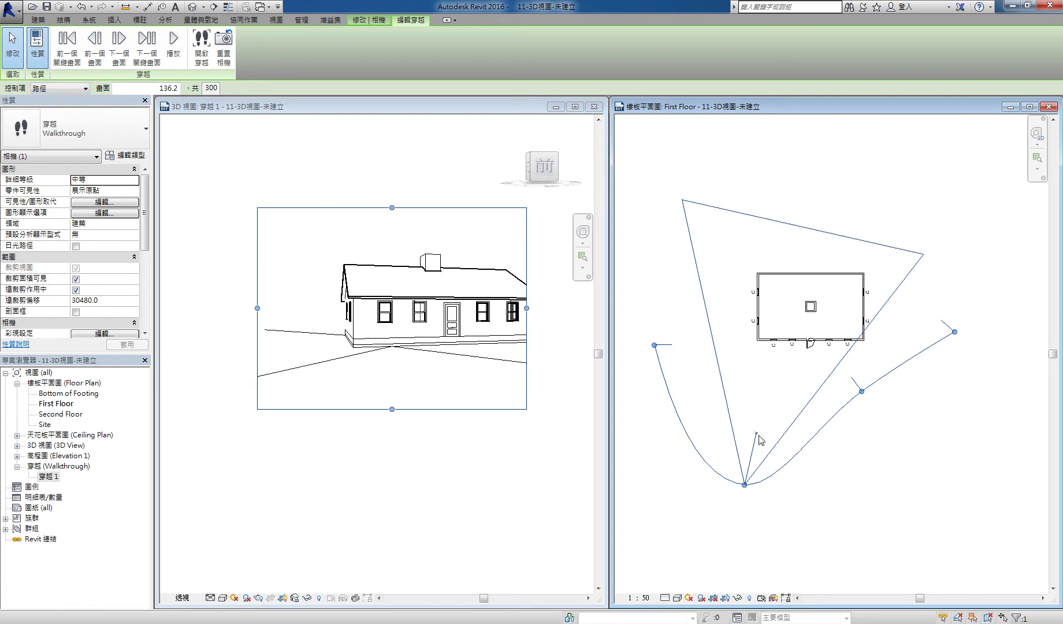
drag(735, 489, 733, 490)
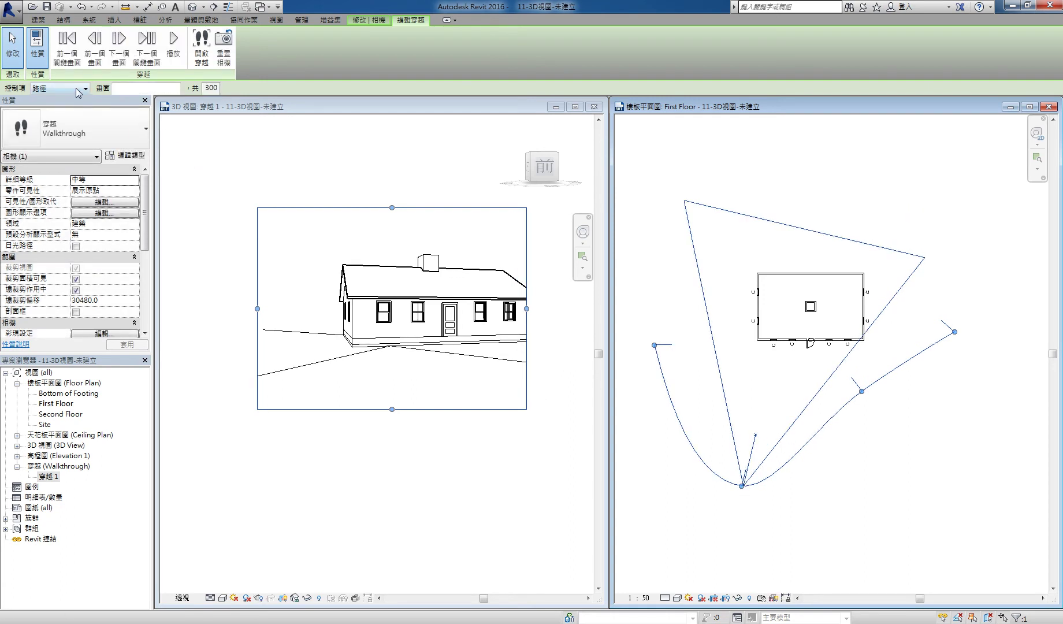
click(81, 89)
click(752, 472)
click(600, 318)
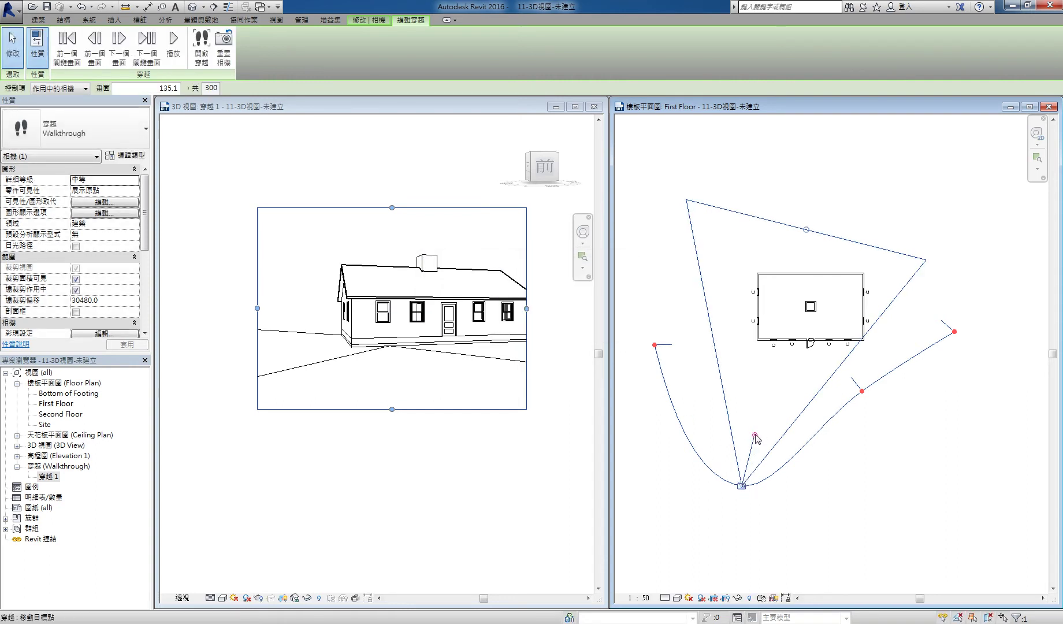
- Aim the cameras at the bottom, first and last keyframes toward the house
drag(755, 434, 756, 435)
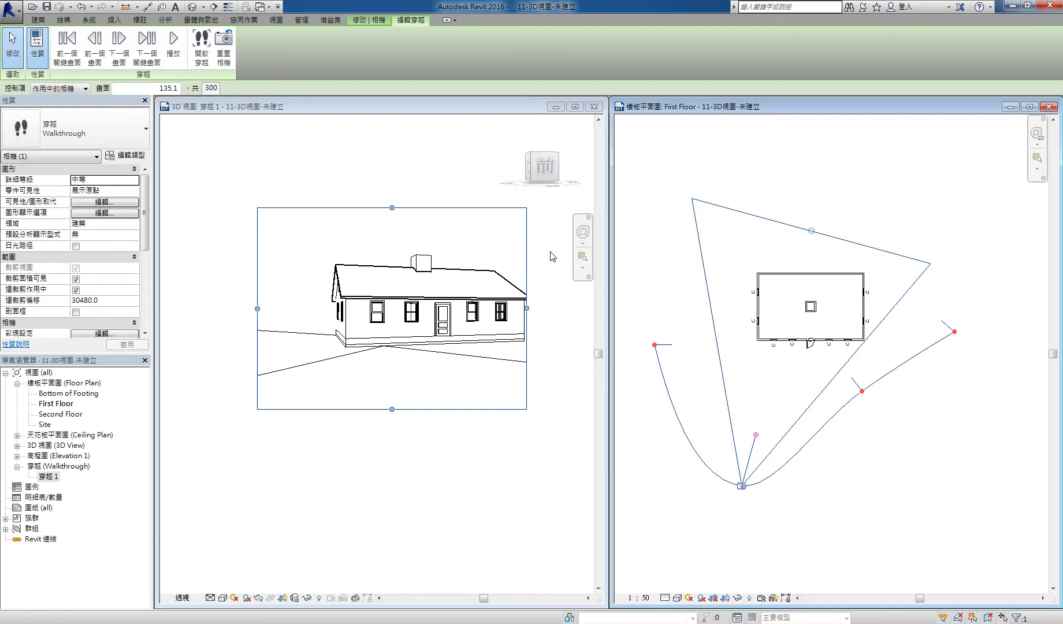
click(78, 46)
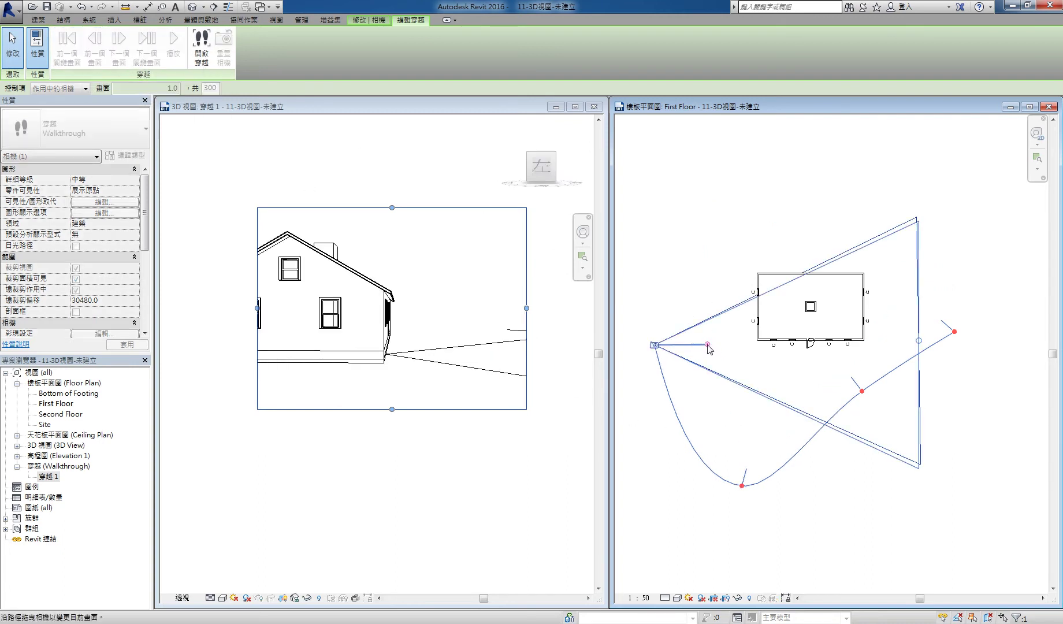
drag(709, 346, 705, 329)
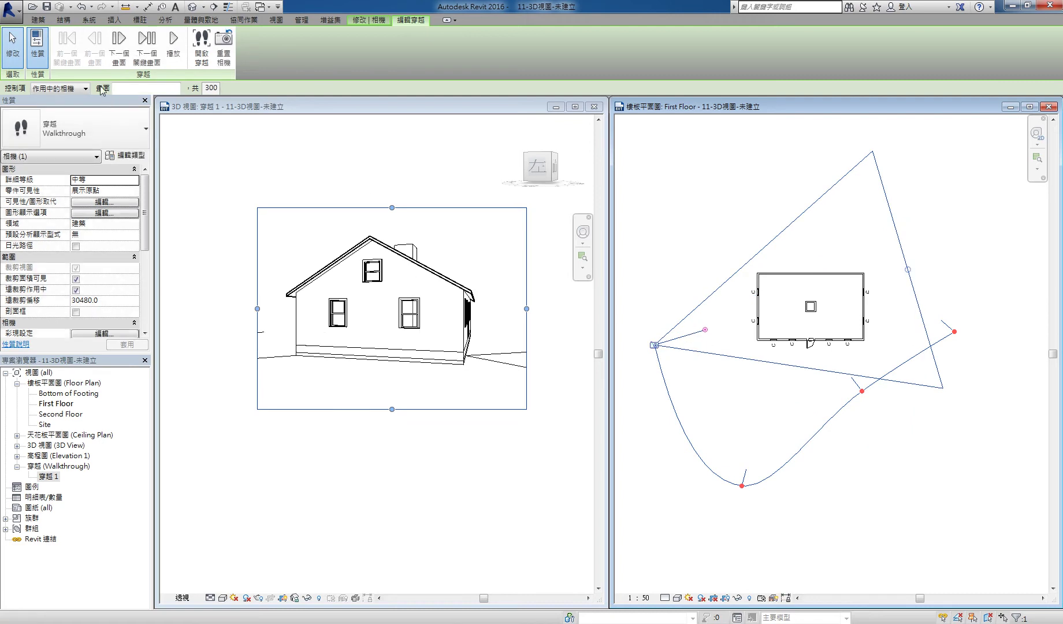
click(147, 50)
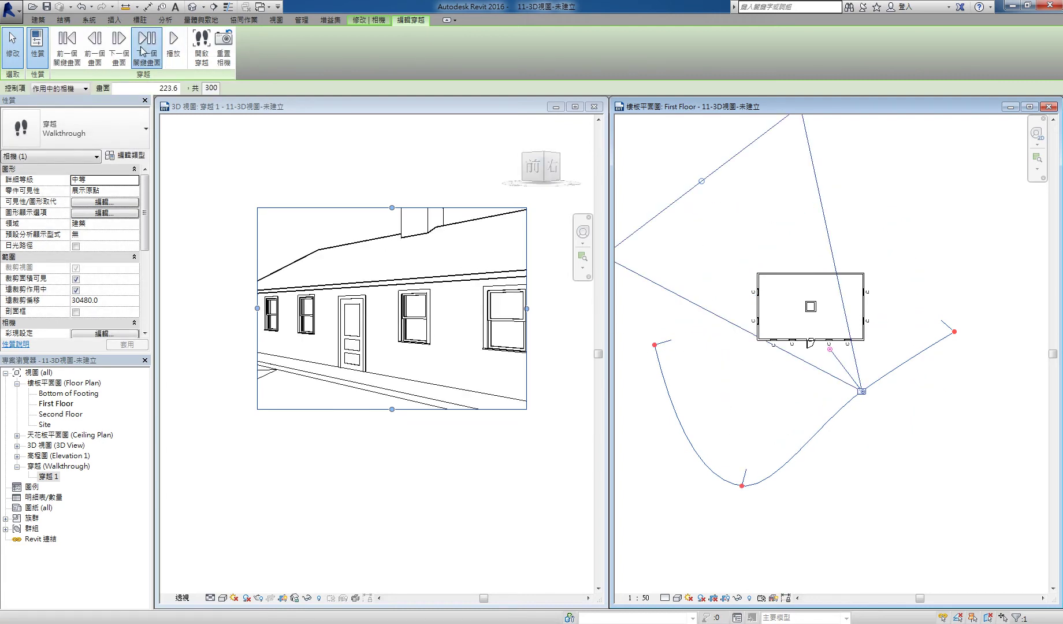
click(145, 50)
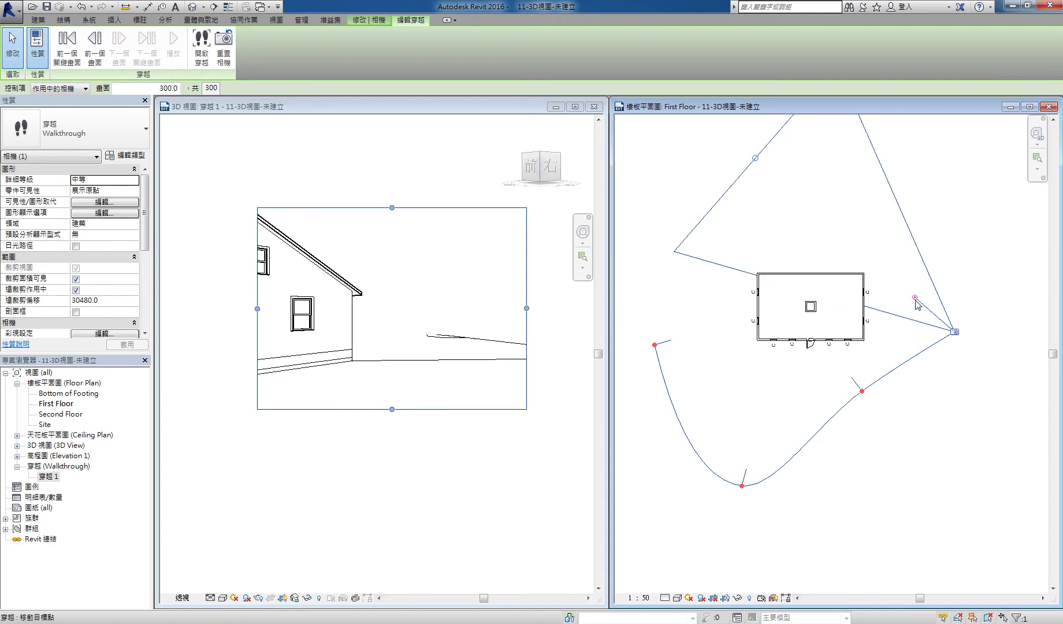
drag(915, 298, 903, 322)
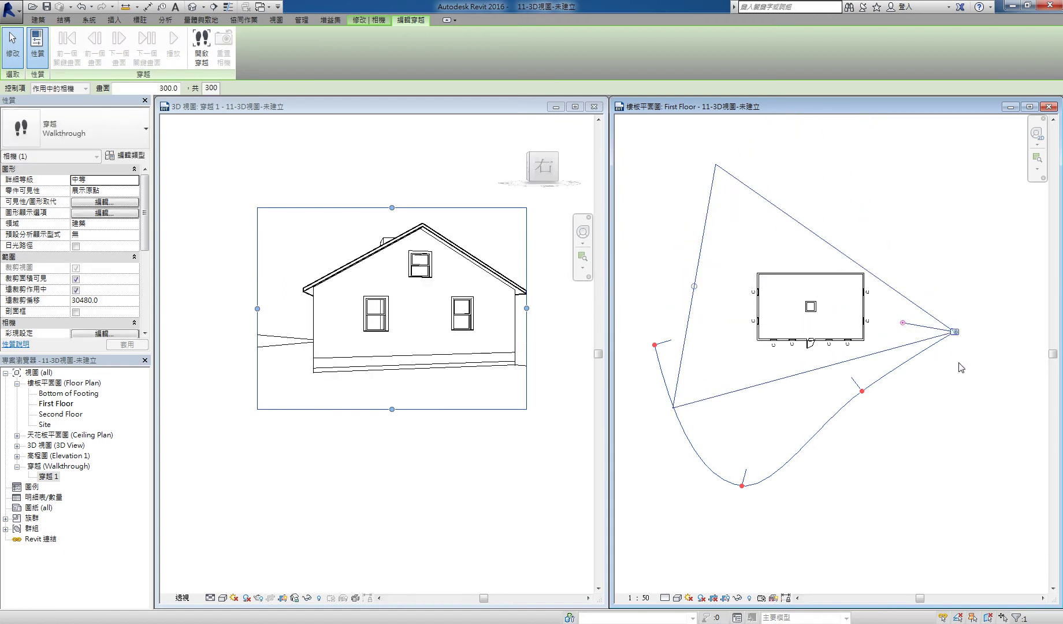
- Activate the 3D walkthrough view and rewind the walkthrough to frame 1
click(354, 112)
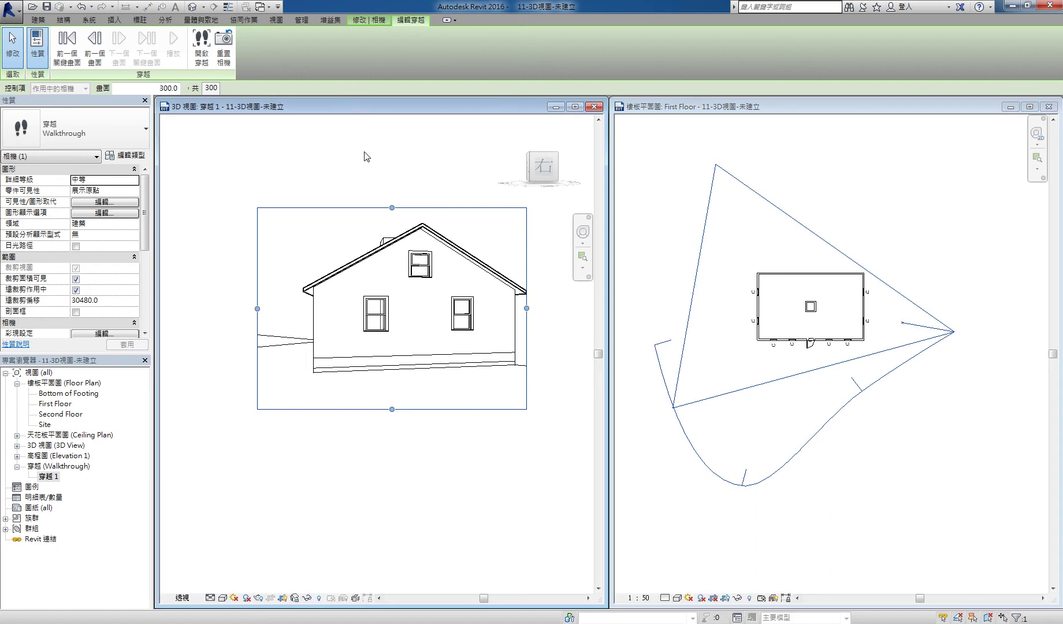
click(64, 56)
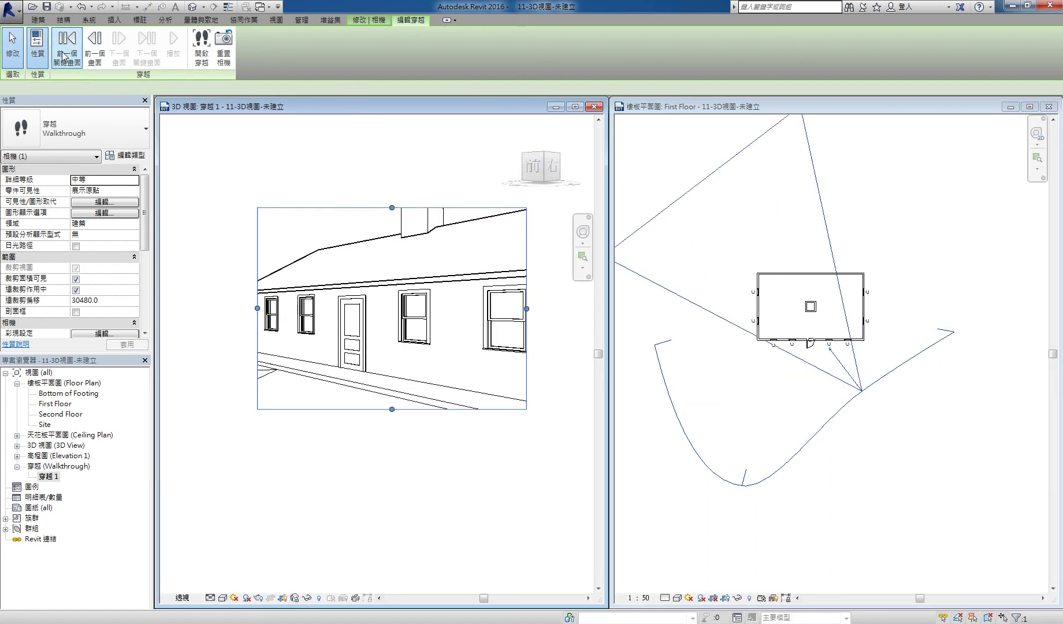
click(65, 56)
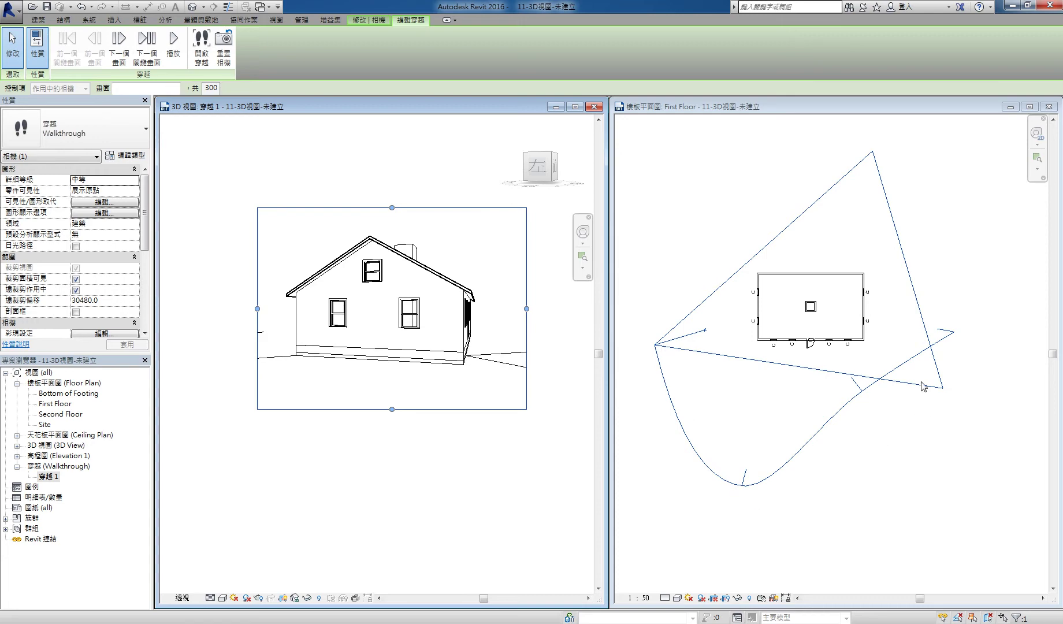
- Play the walkthrough, then slide the camera to frame 158.7, facing the house front
click(173, 44)
click(740, 107)
mouse_move(656, 346)
mouse_down()
mouse_move(700, 469)
mouse_move(788, 491)
mouse_move(778, 477)
mouse_up()
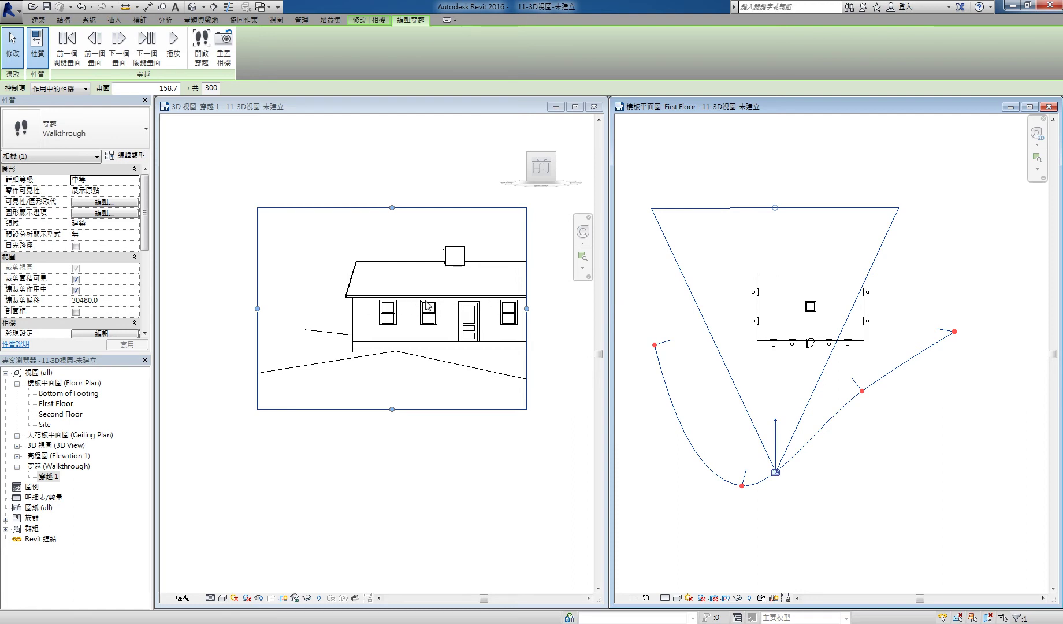
- Decline exiting walkthrough editing and nudge the camera along the path to frame 179.3
key(Escape)
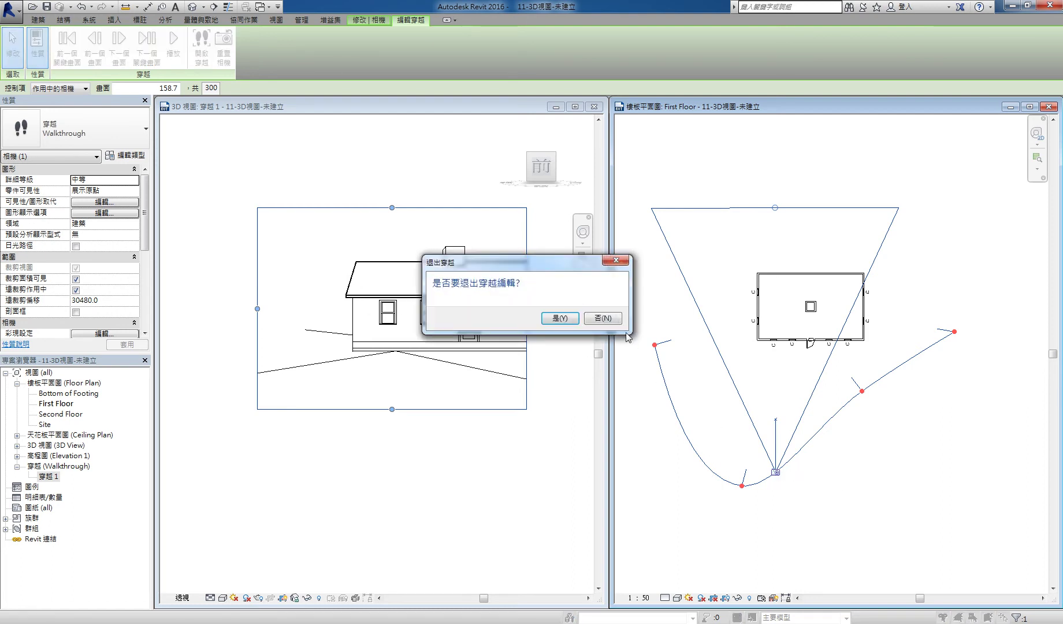
key(Return)
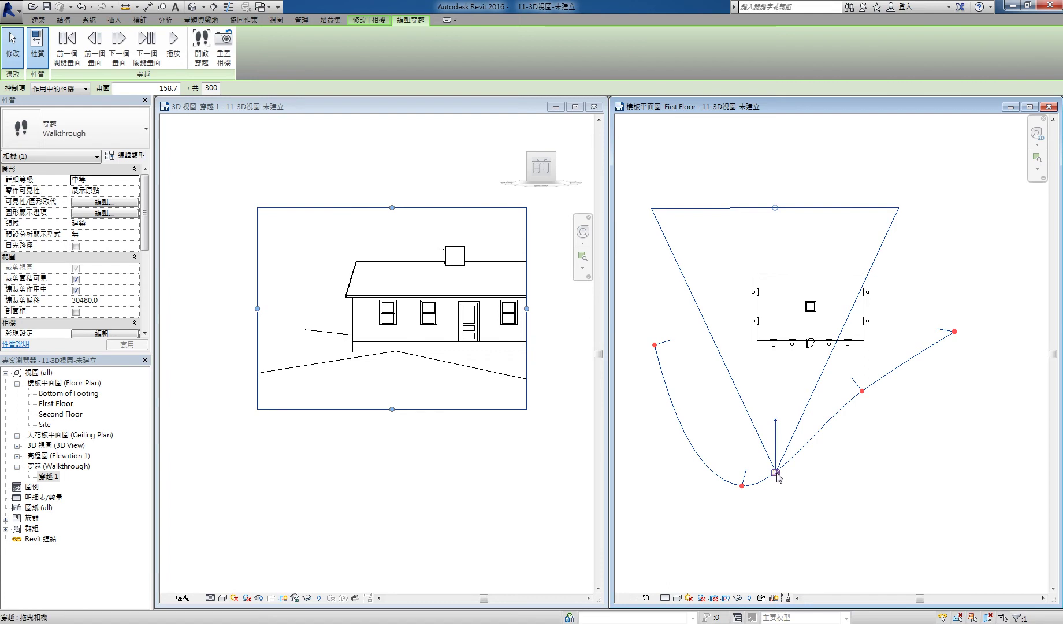
key(Escape)
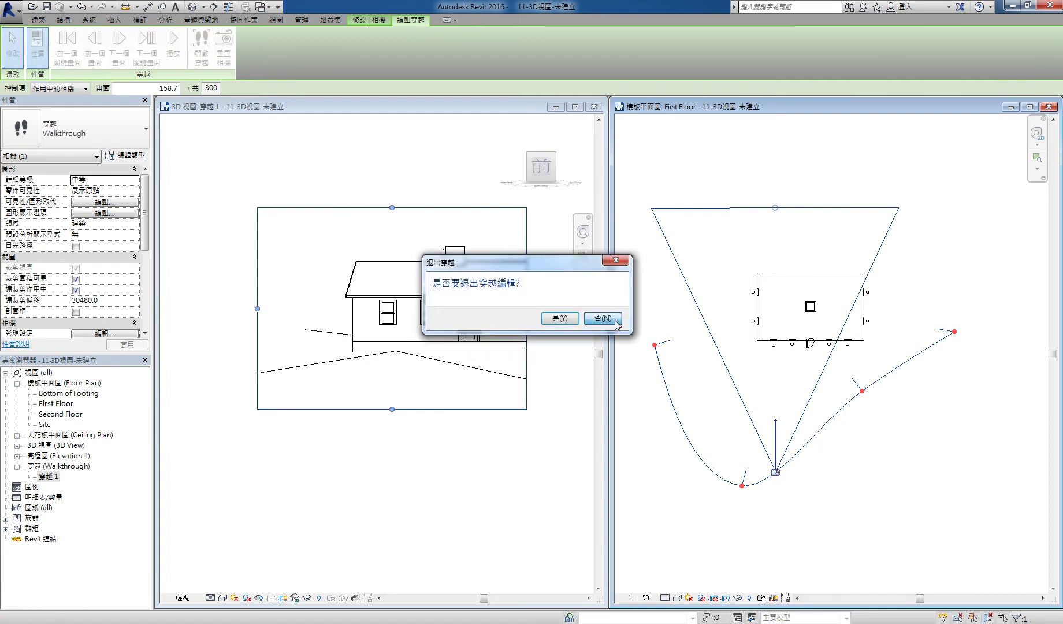
click(602, 318)
drag(776, 472, 805, 445)
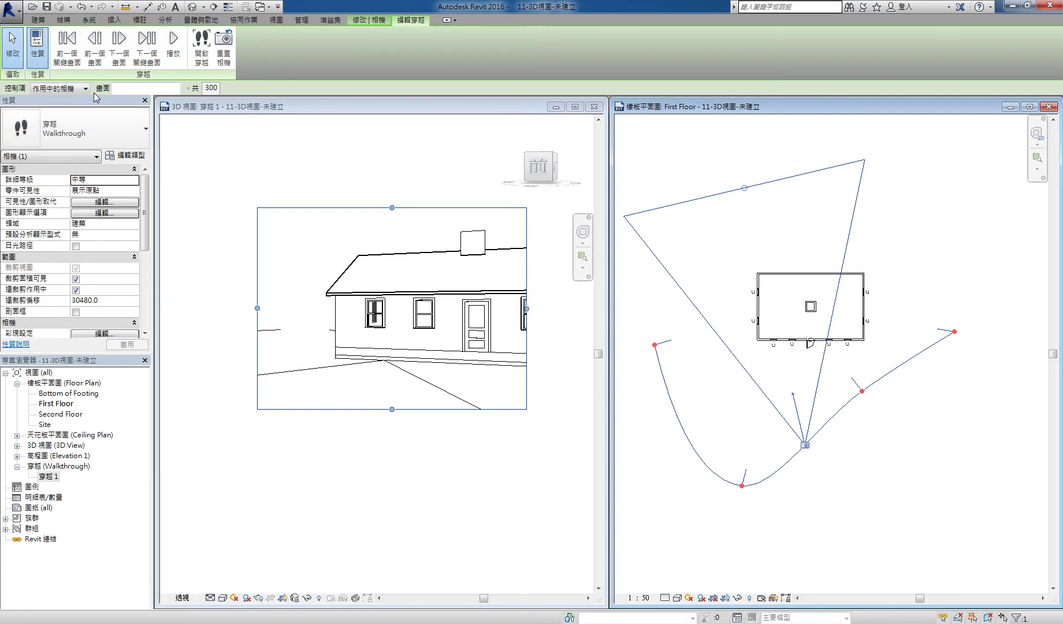
click(81, 88)
- Add a new keyframe on the path's lower curve, then return to Active Camera control
click(61, 119)
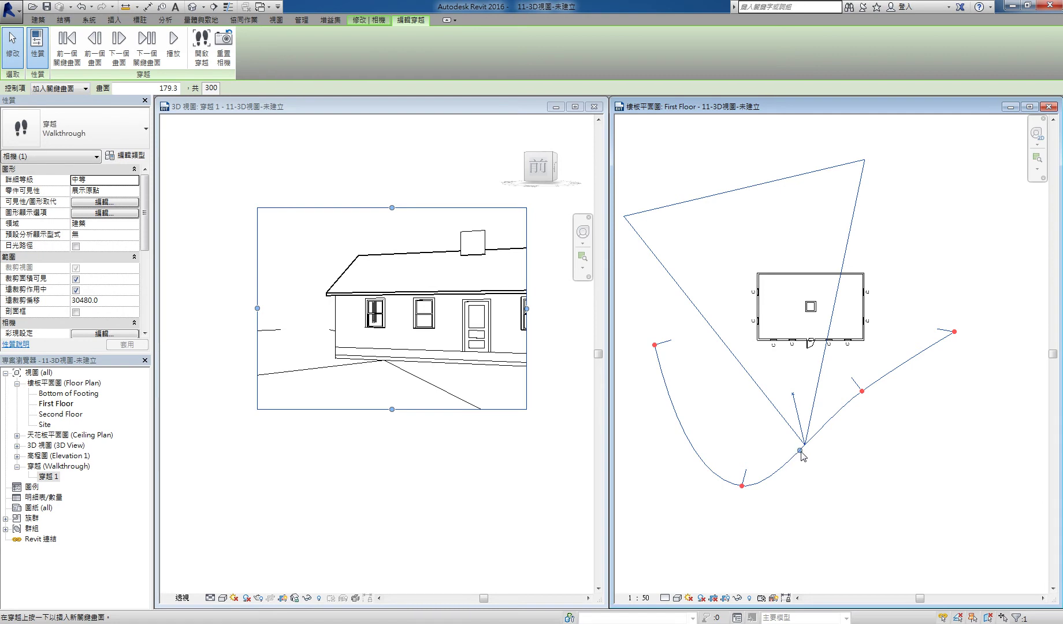
click(800, 450)
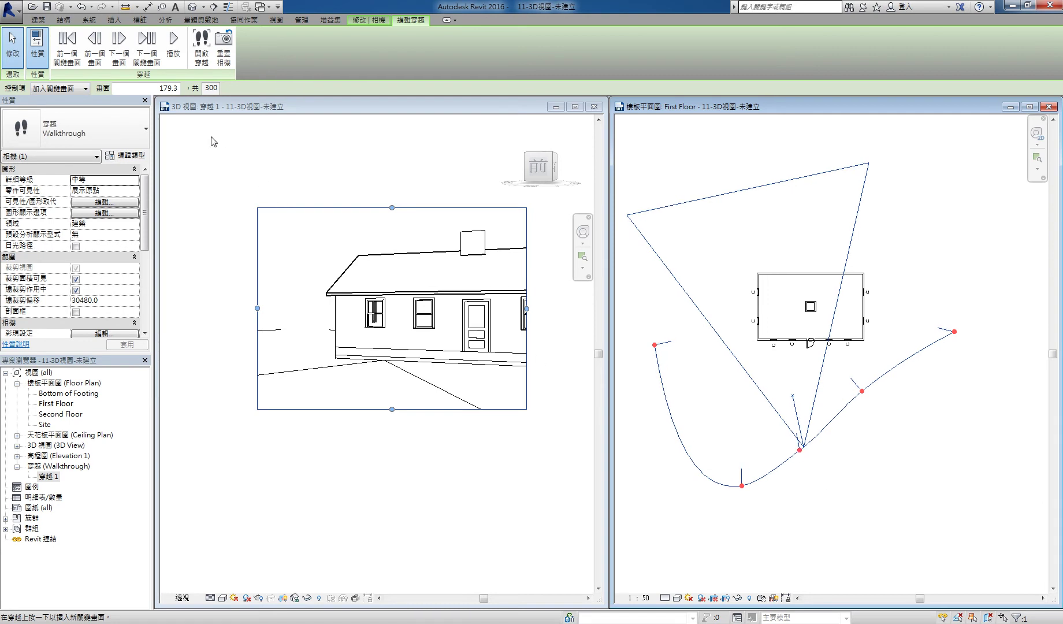
click(73, 54)
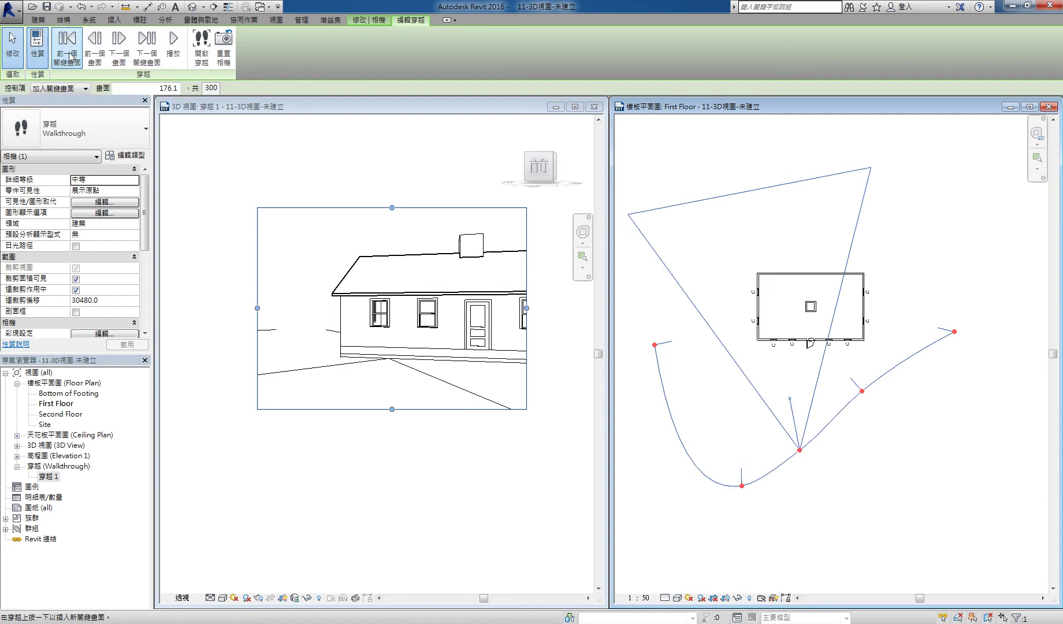
click(85, 89)
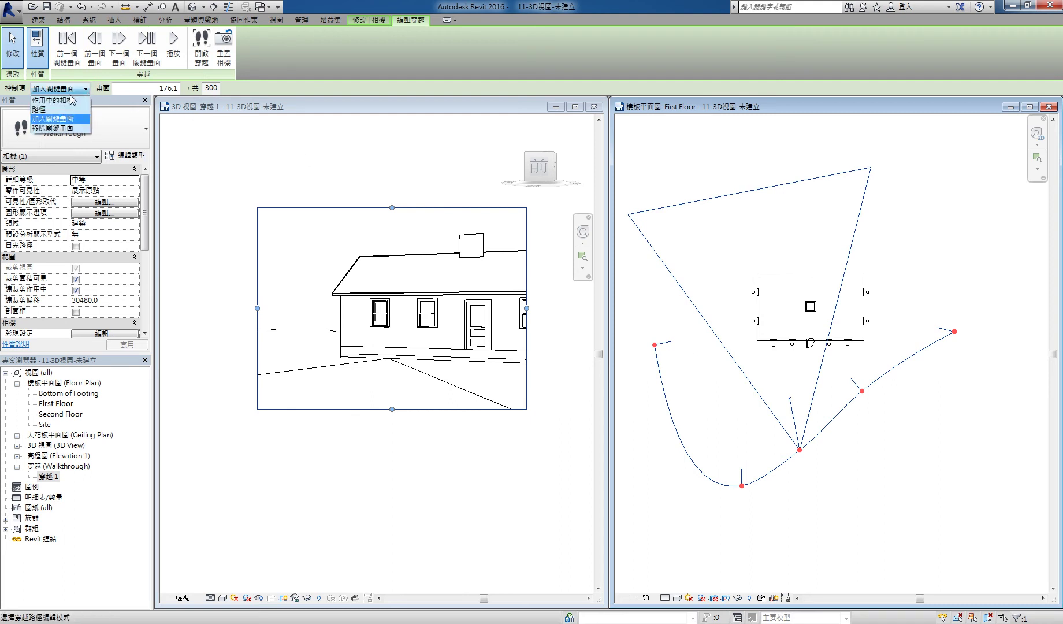
click(54, 98)
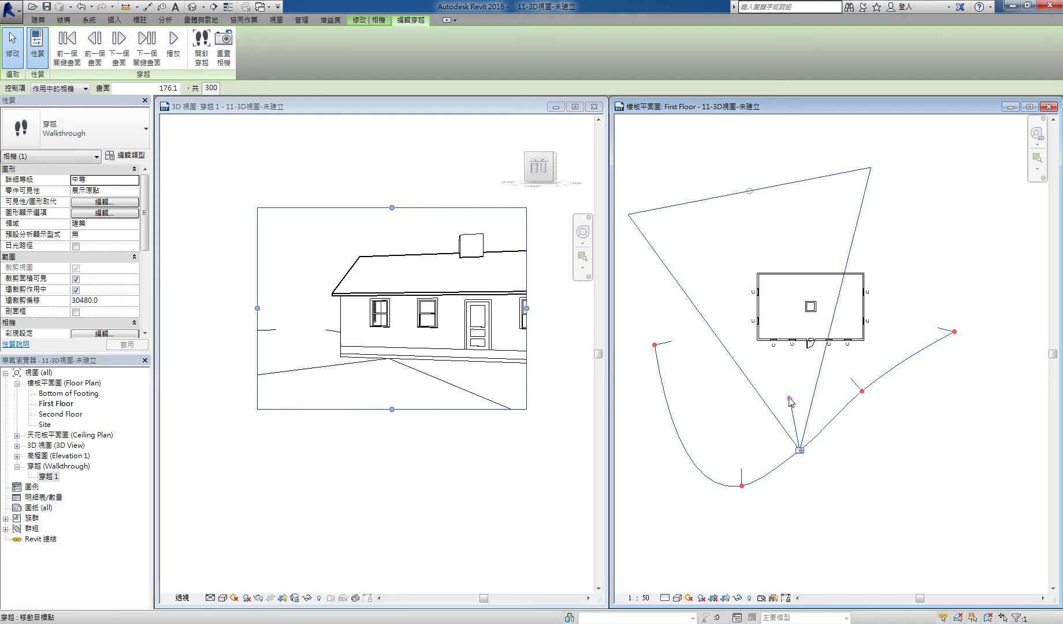
- Aim the camera's target at the house and slide the camera back to frame 1
drag(798, 406, 801, 403)
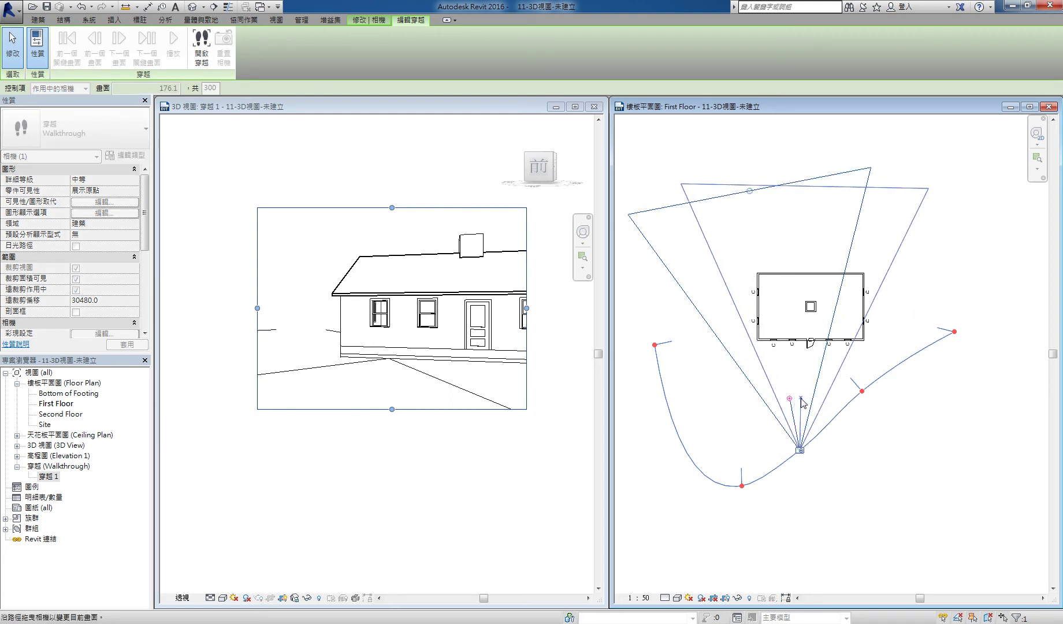
mouse_move(801, 403)
mouse_down()
mouse_move(801, 507)
mouse_move(802, 410)
mouse_up()
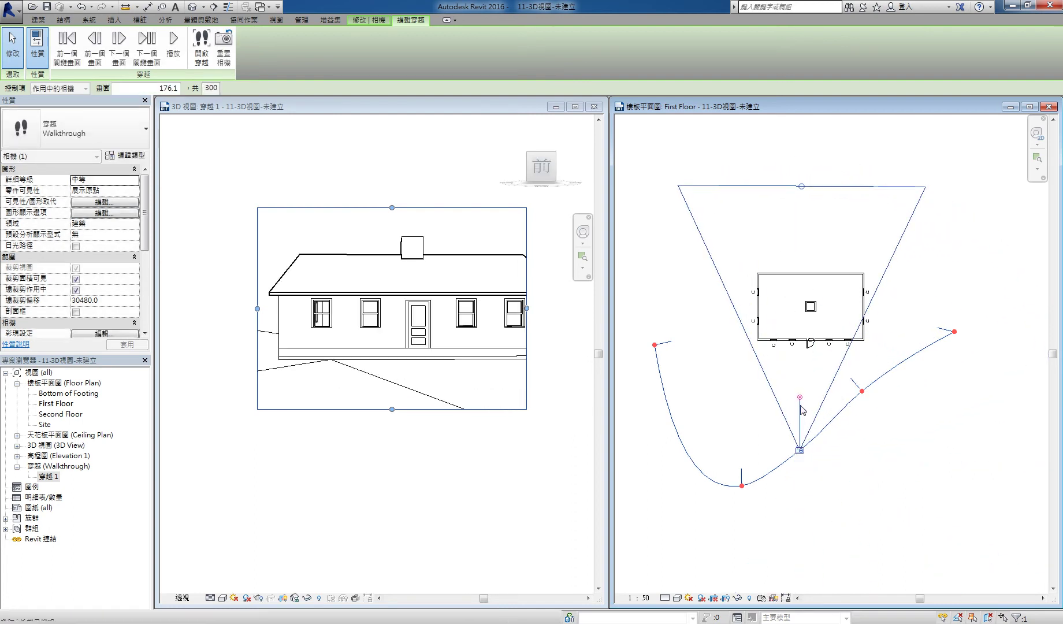
drag(800, 398, 807, 401)
drag(800, 454, 744, 490)
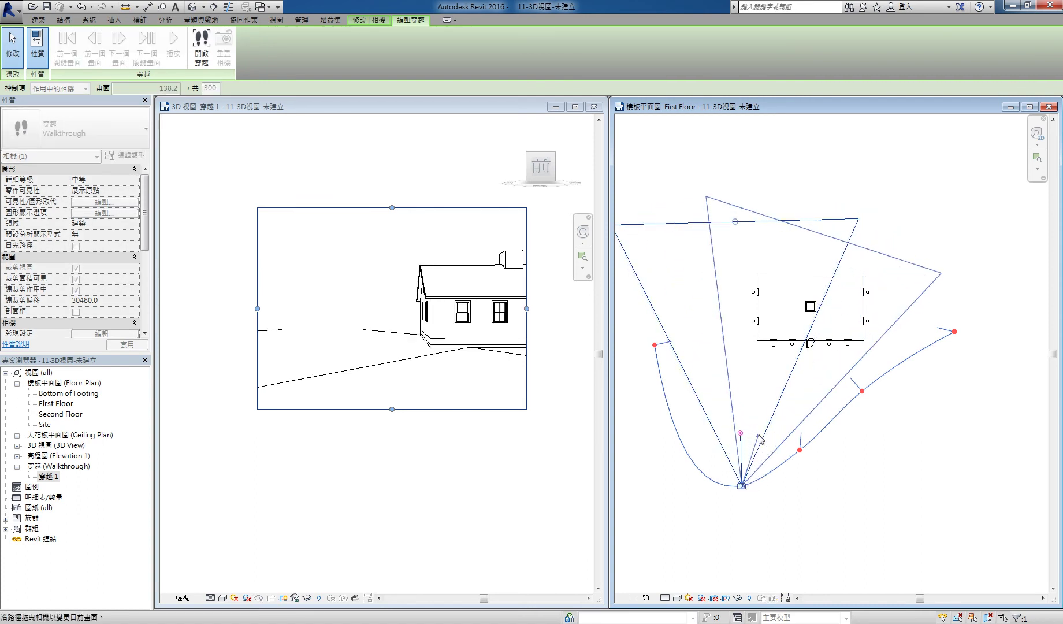
mouse_move(751, 437)
mouse_down()
mouse_move(742, 487)
mouse_move(667, 425)
mouse_move(803, 455)
mouse_move(774, 481)
mouse_move(678, 480)
mouse_up()
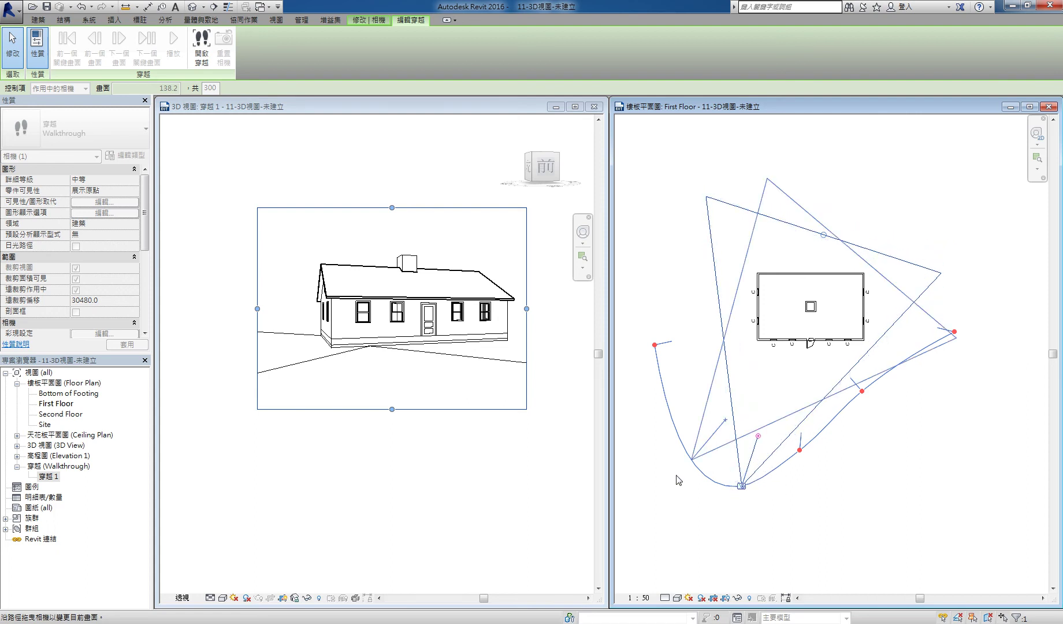
mouse_move(723, 423)
mouse_down()
mouse_move(687, 433)
mouse_move(719, 435)
mouse_up()
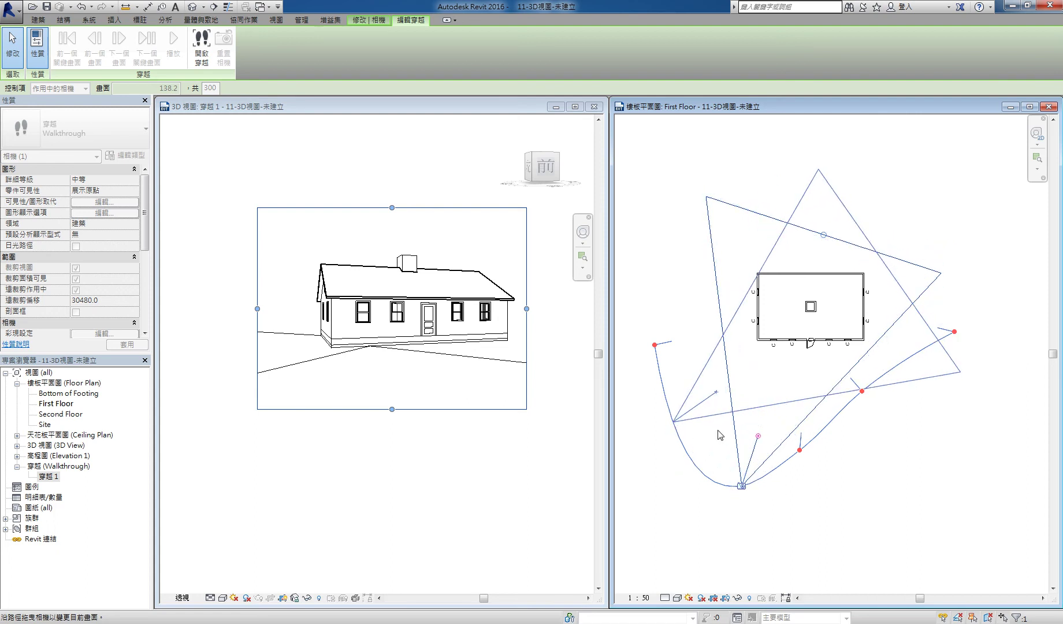
drag(670, 367, 655, 345)
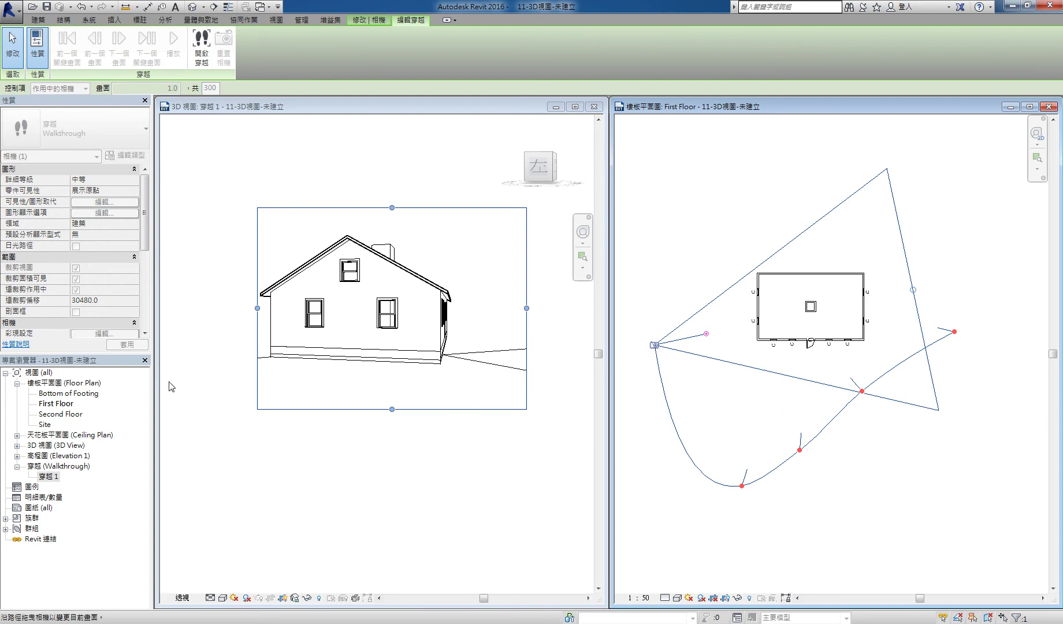
- Exit walkthrough editing, reselect the walkthrough camera and reopen Edit Walkthrough
key(grave)
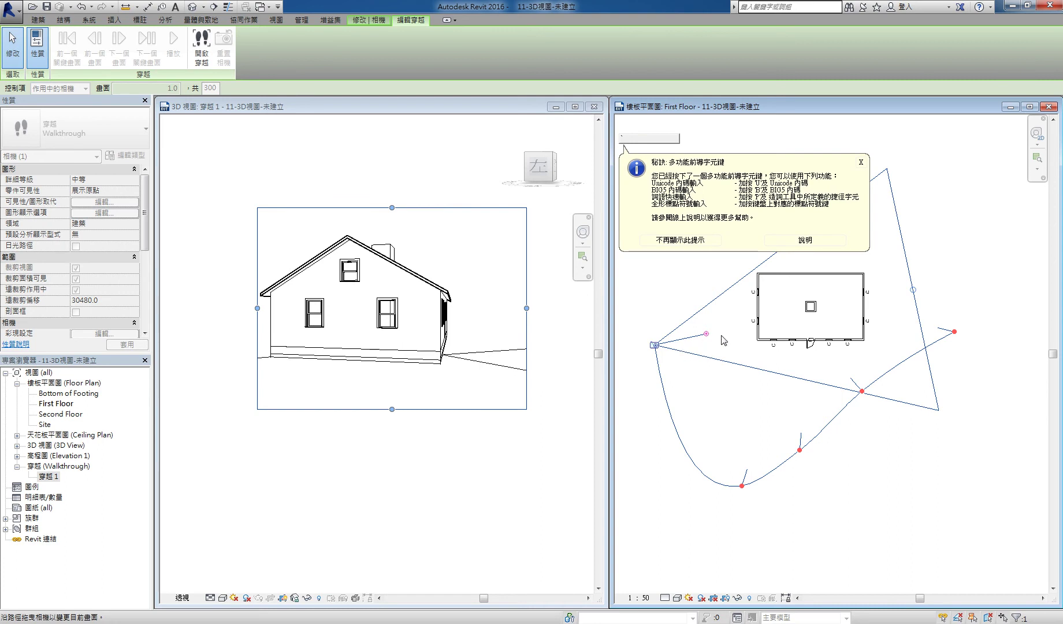
key(Escape)
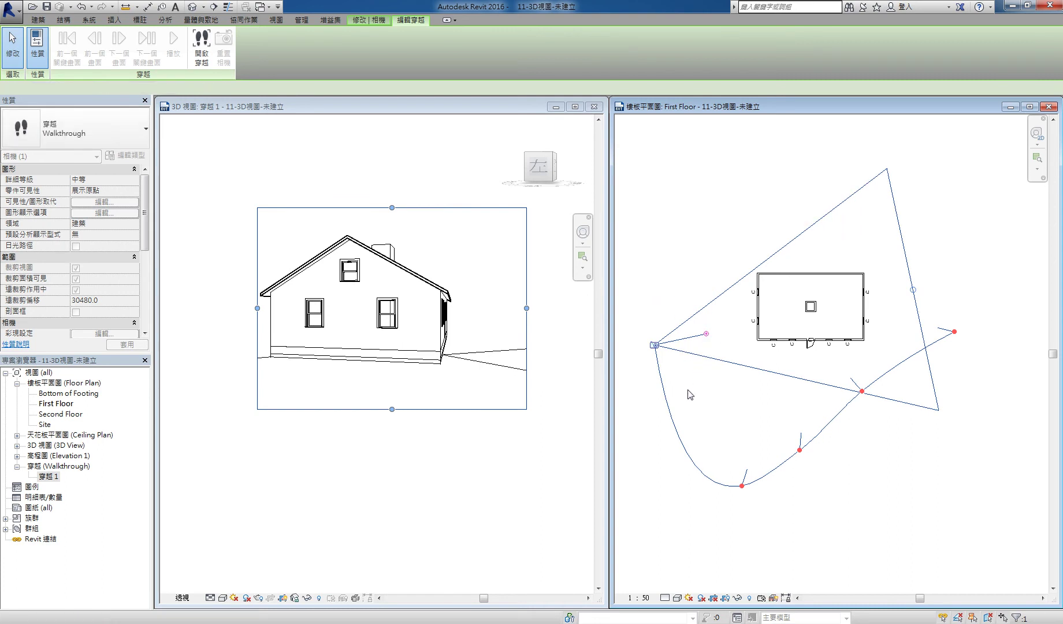
key(Escape)
click(567, 319)
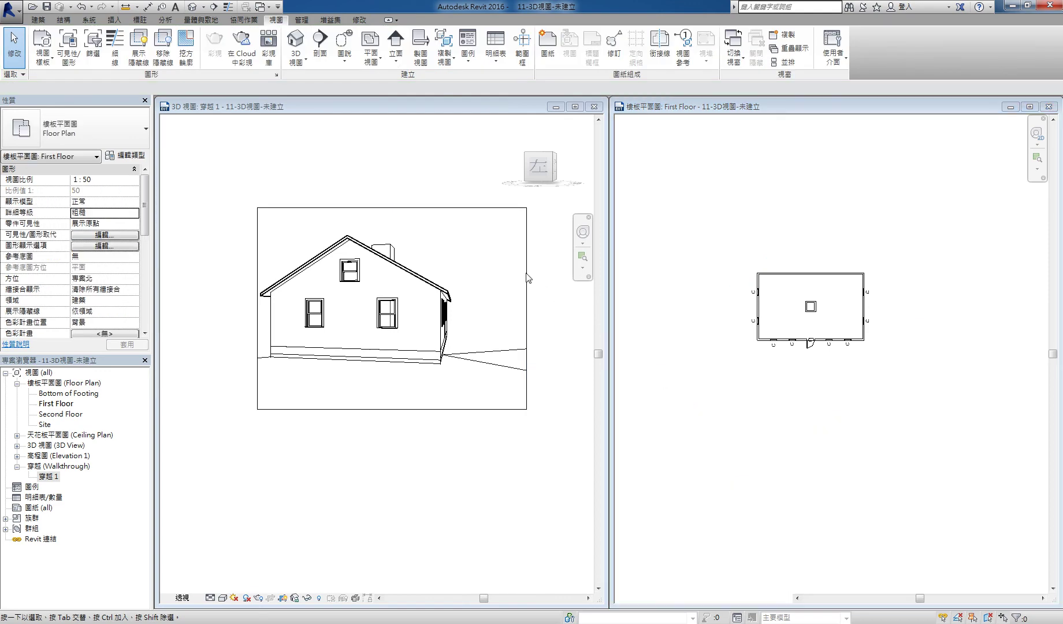
click(530, 280)
click(527, 282)
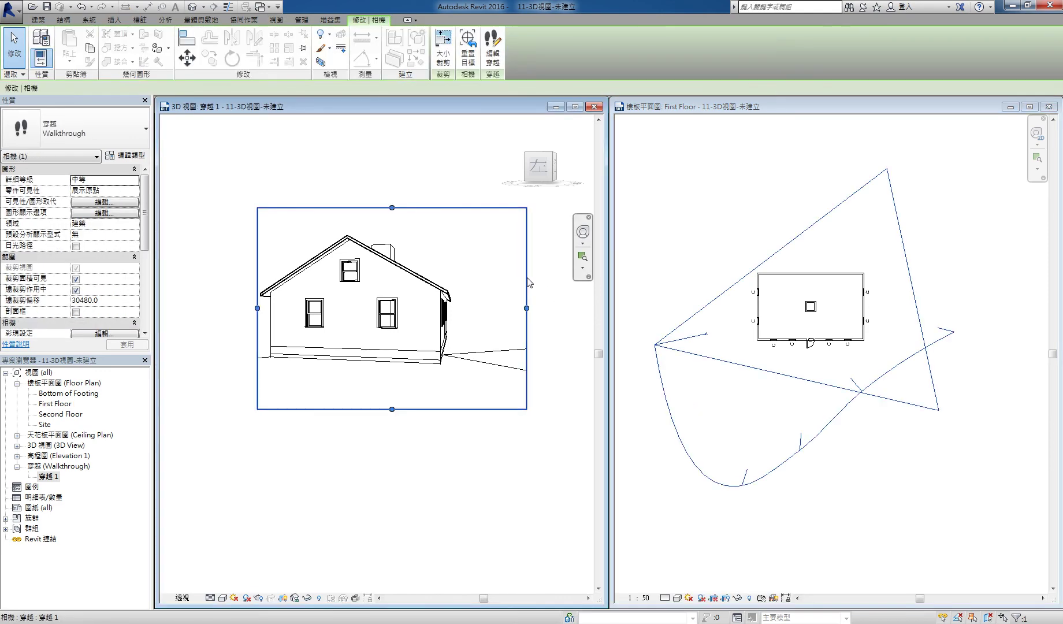
click(493, 47)
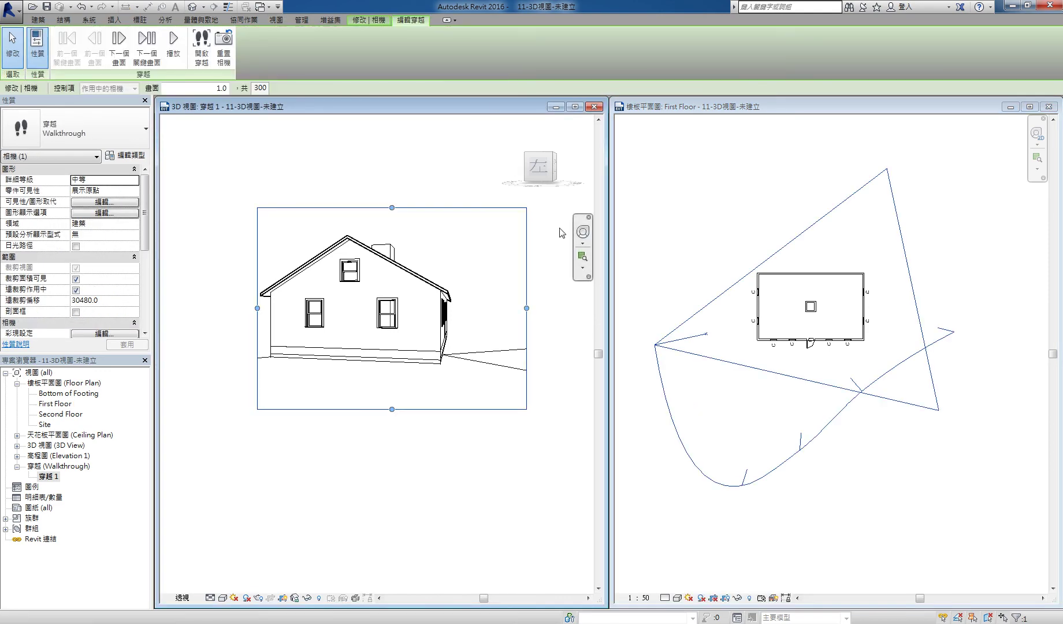
- At the first keyframe, drag the target so the camera frames the gable end squarely
click(144, 63)
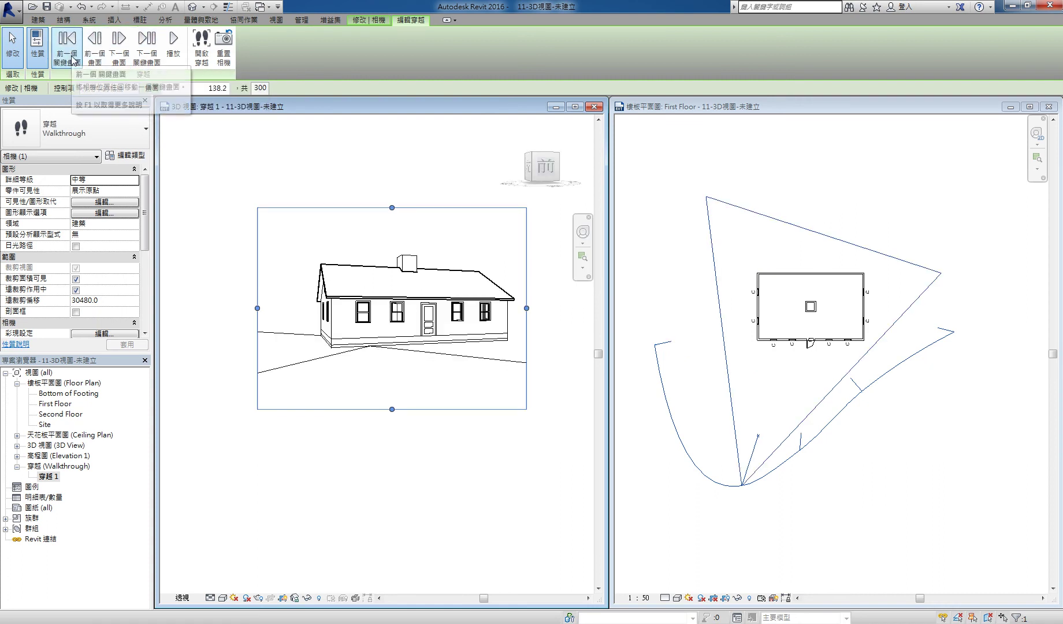
click(74, 60)
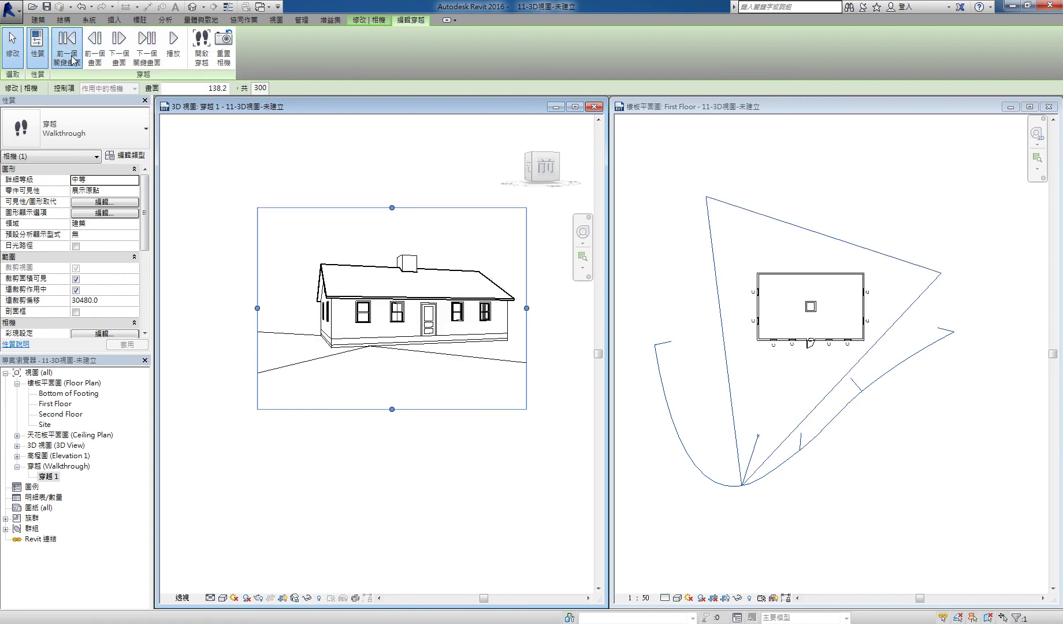
click(658, 349)
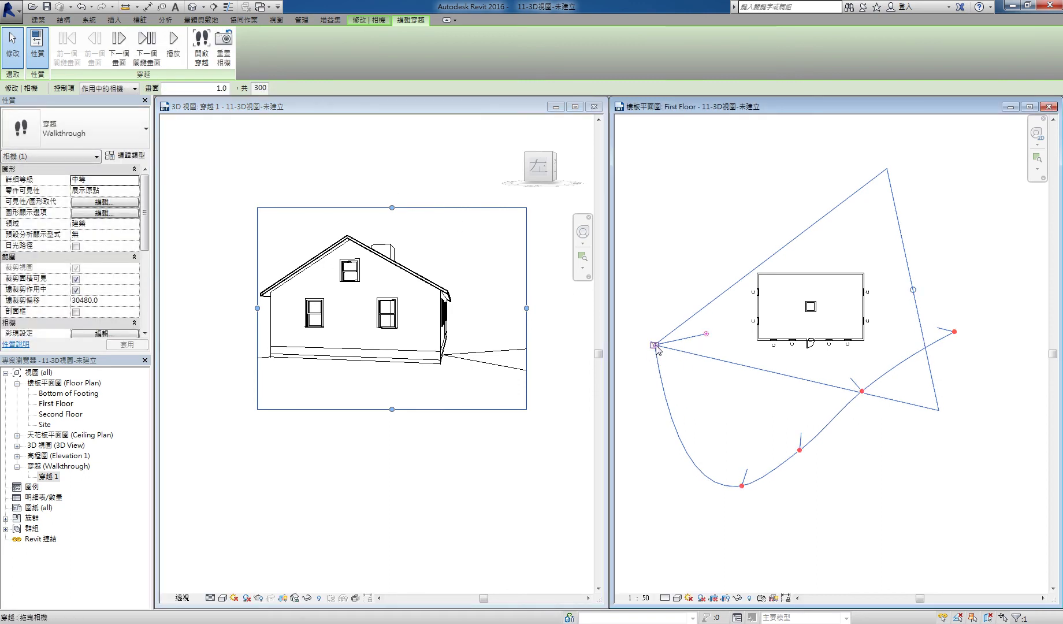
mouse_move(708, 337)
mouse_down()
mouse_move(714, 344)
mouse_move(709, 330)
mouse_up()
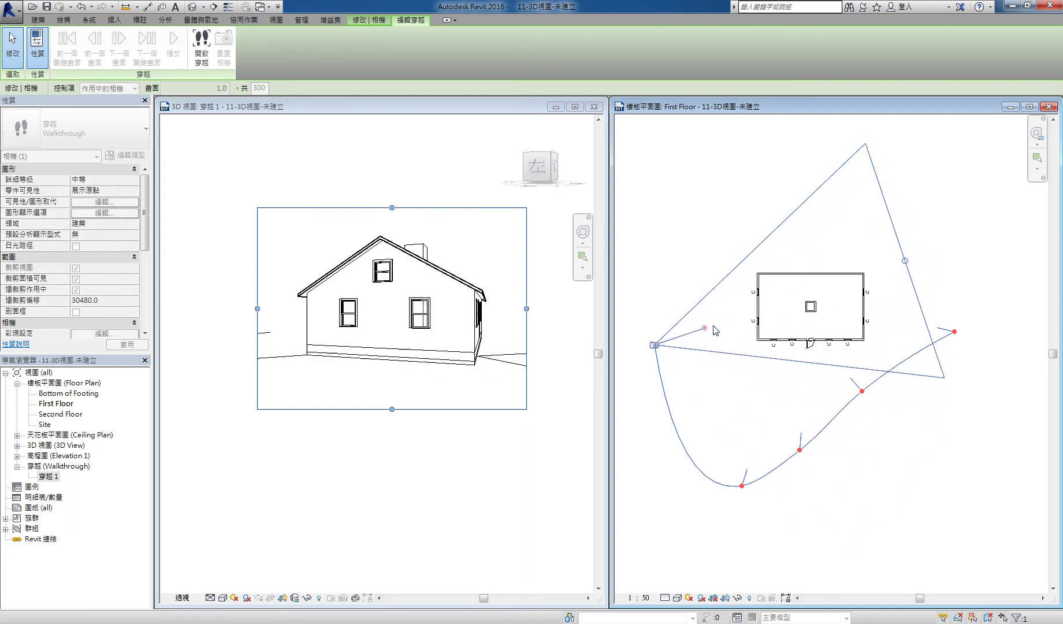
- Add three keyframes along the lower-left curve of the path
click(134, 87)
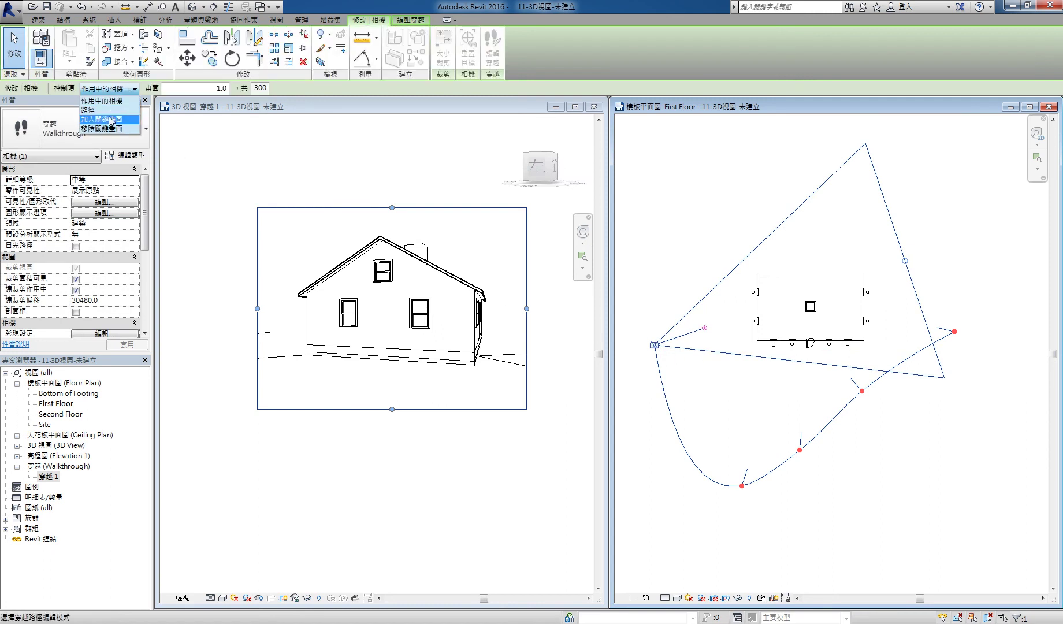
click(105, 119)
click(668, 402)
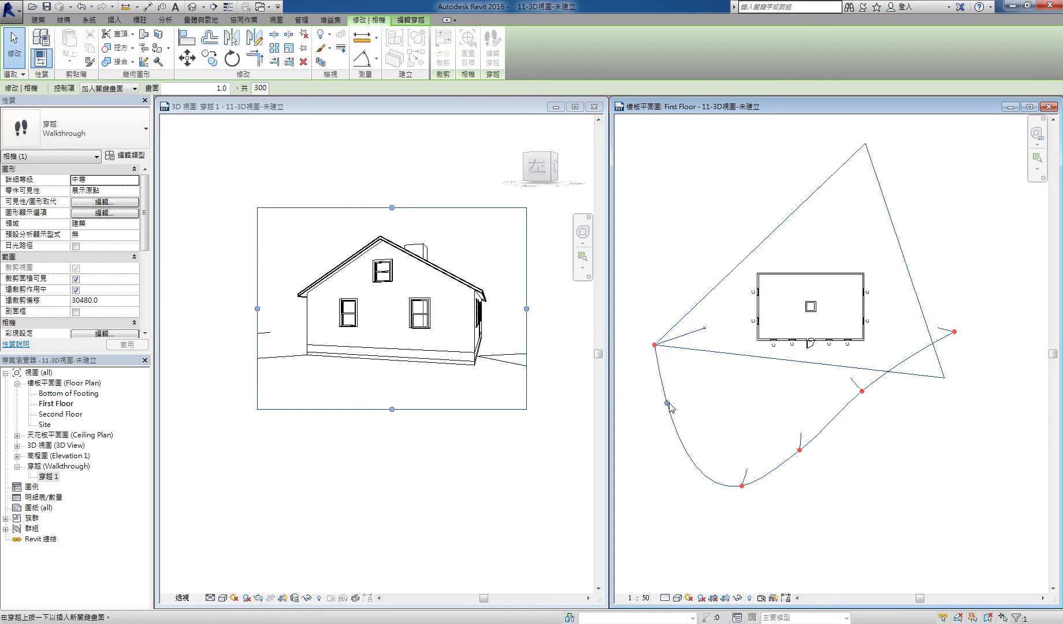
click(689, 445)
click(711, 469)
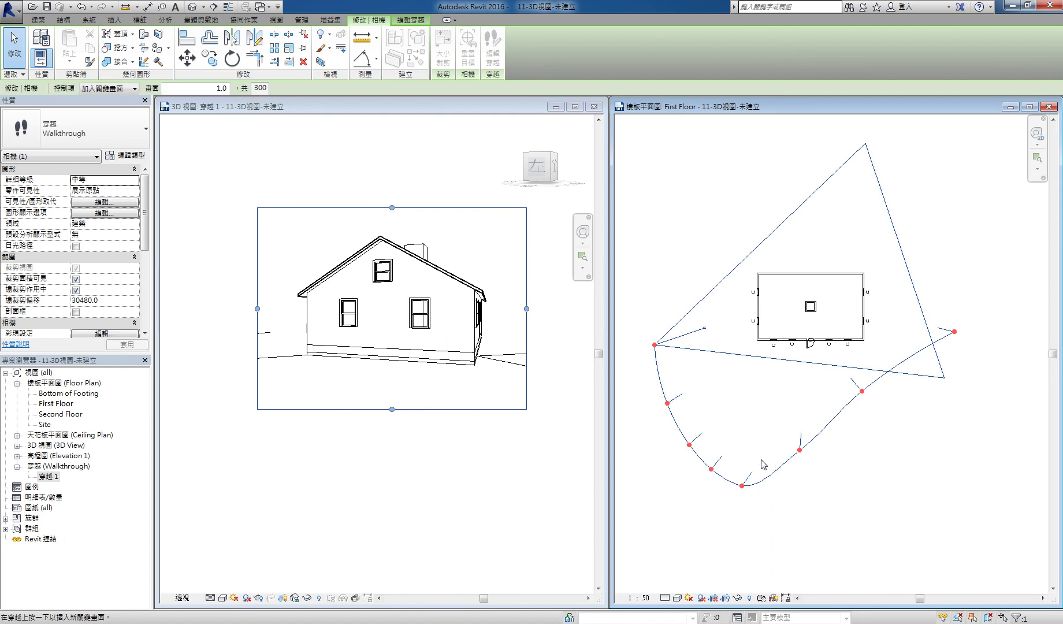
- Remove two of the new keyframes, then return to Active Camera control
click(125, 89)
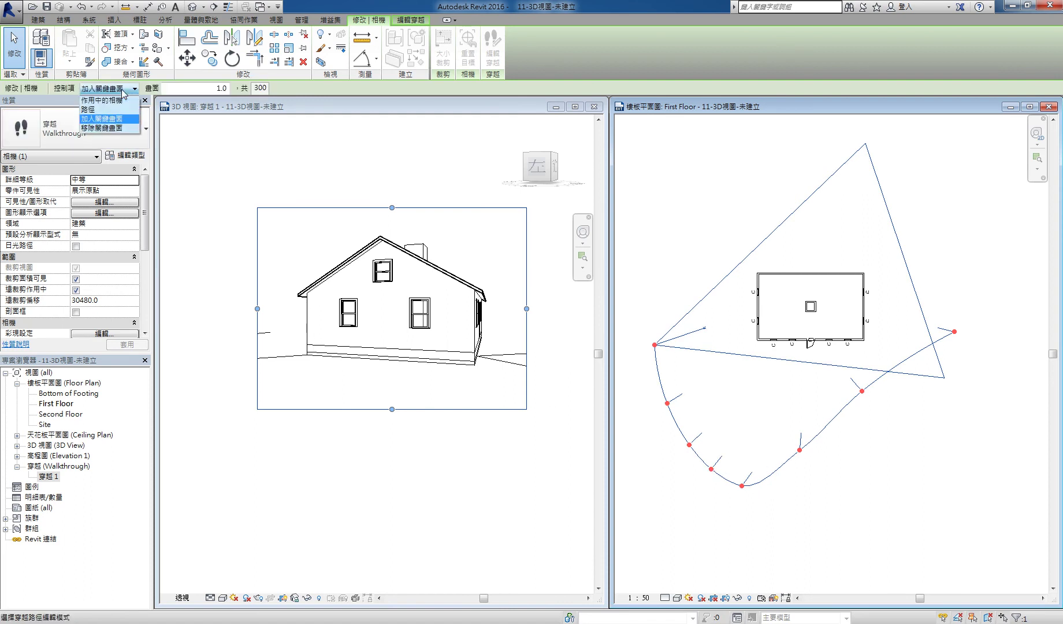
click(102, 128)
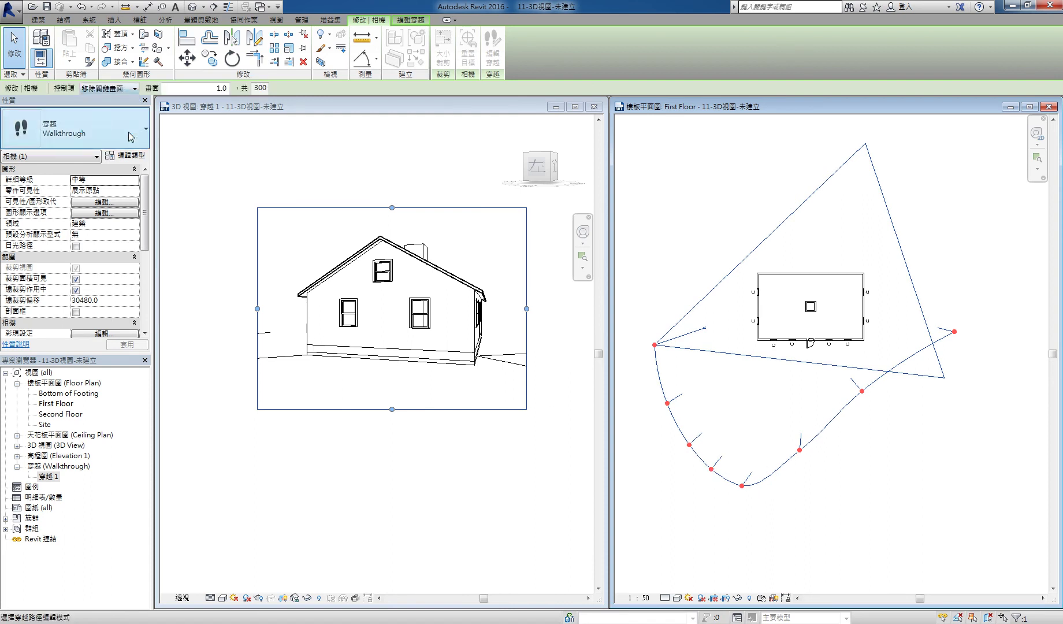
click(711, 469)
click(667, 402)
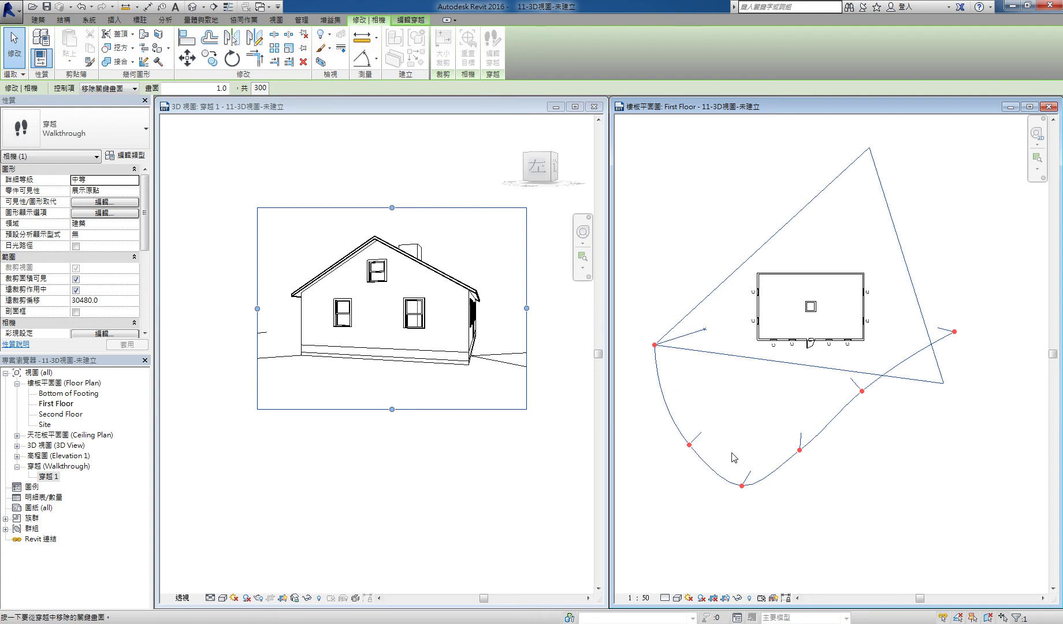
click(123, 88)
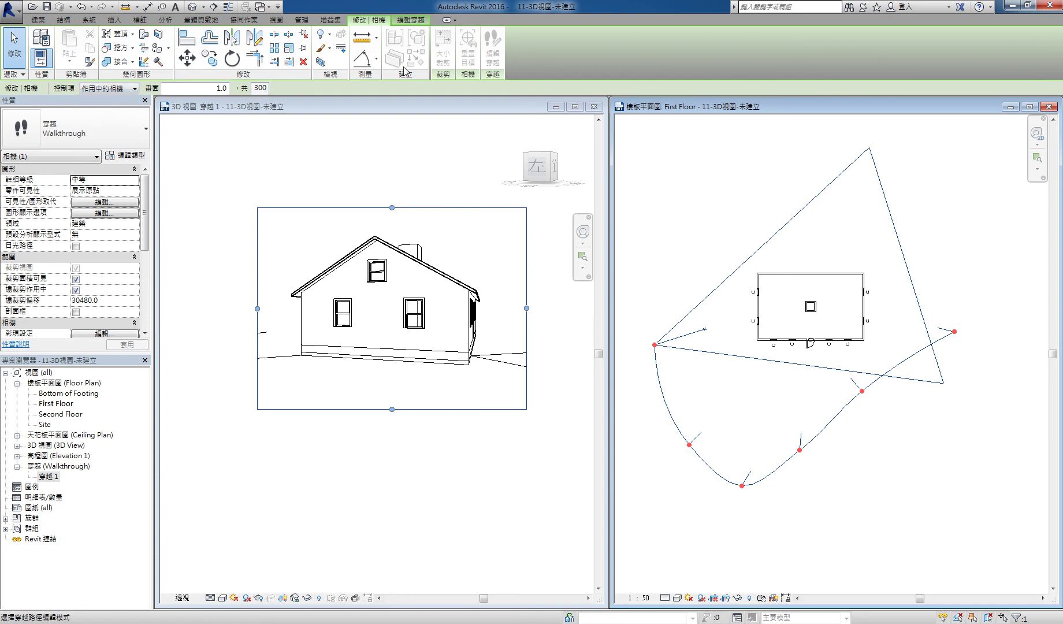
- Step to the keyframe at frame 120.2 and re-aim the camera to take in the whole house
click(410, 20)
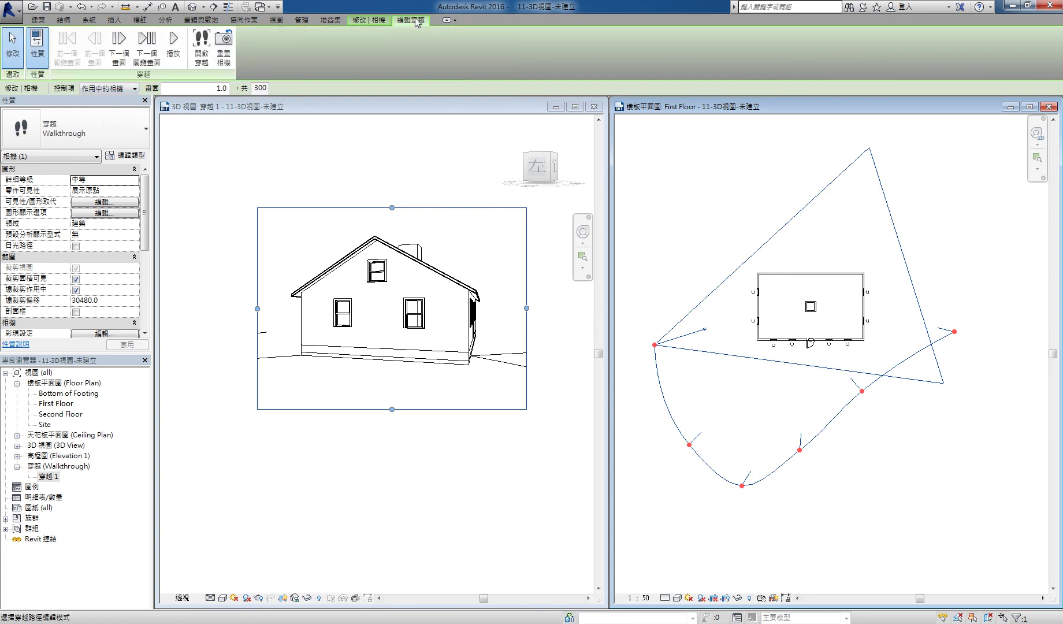
click(149, 58)
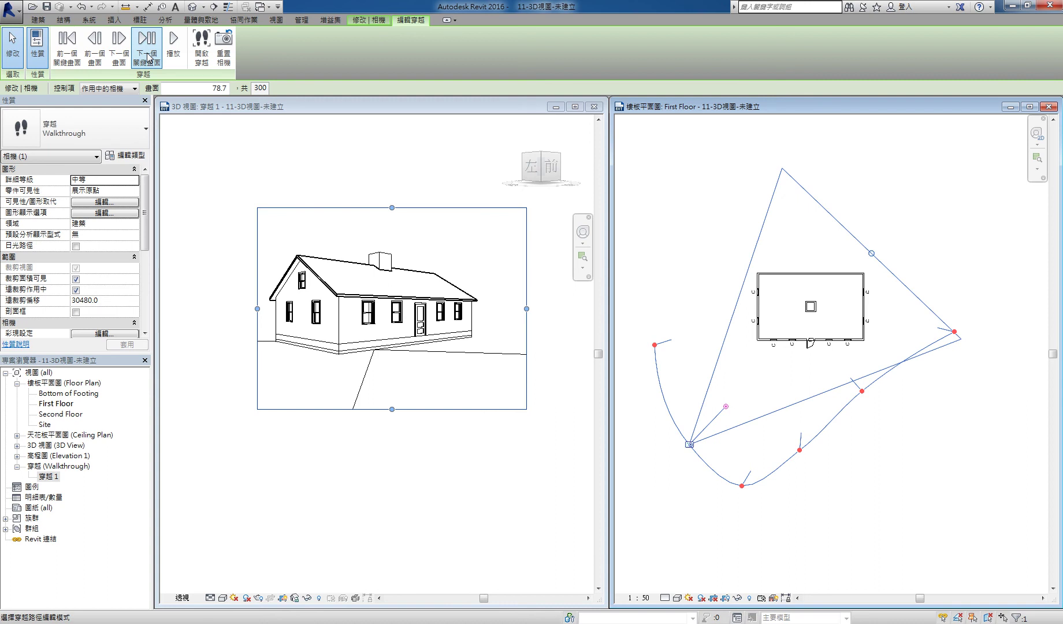
click(148, 58)
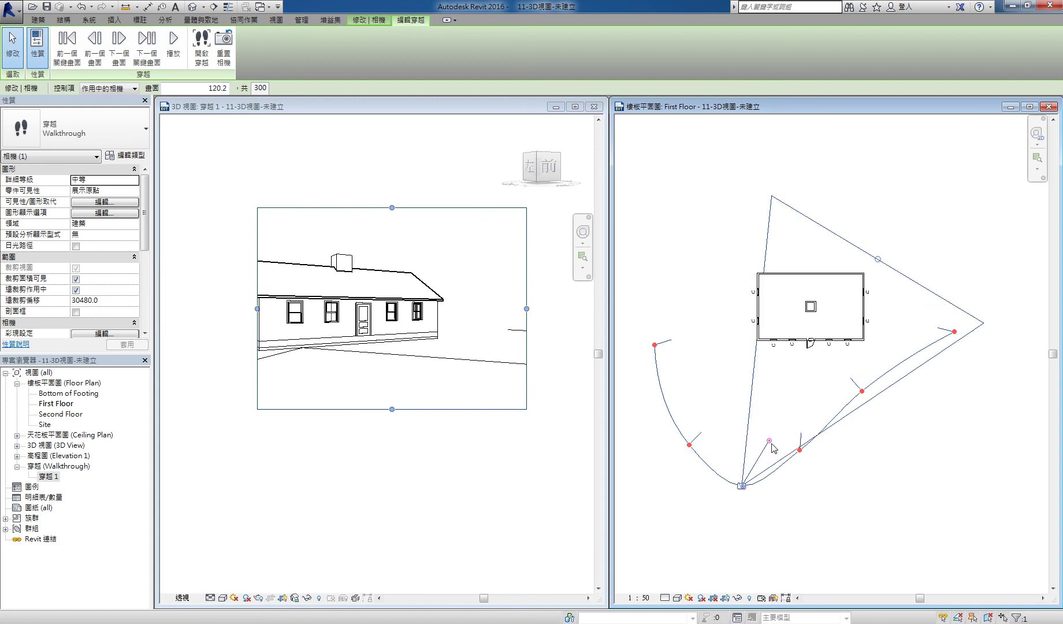
drag(771, 444, 763, 439)
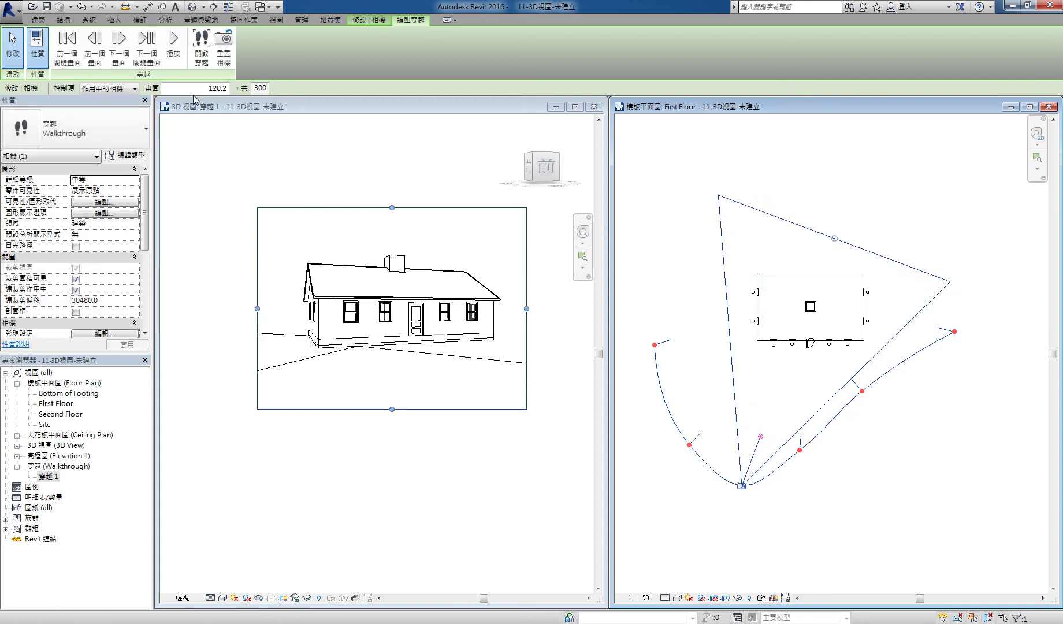
- Adjust the aim at a later keyframe, go to frame 300, then request exiting editing
click(149, 54)
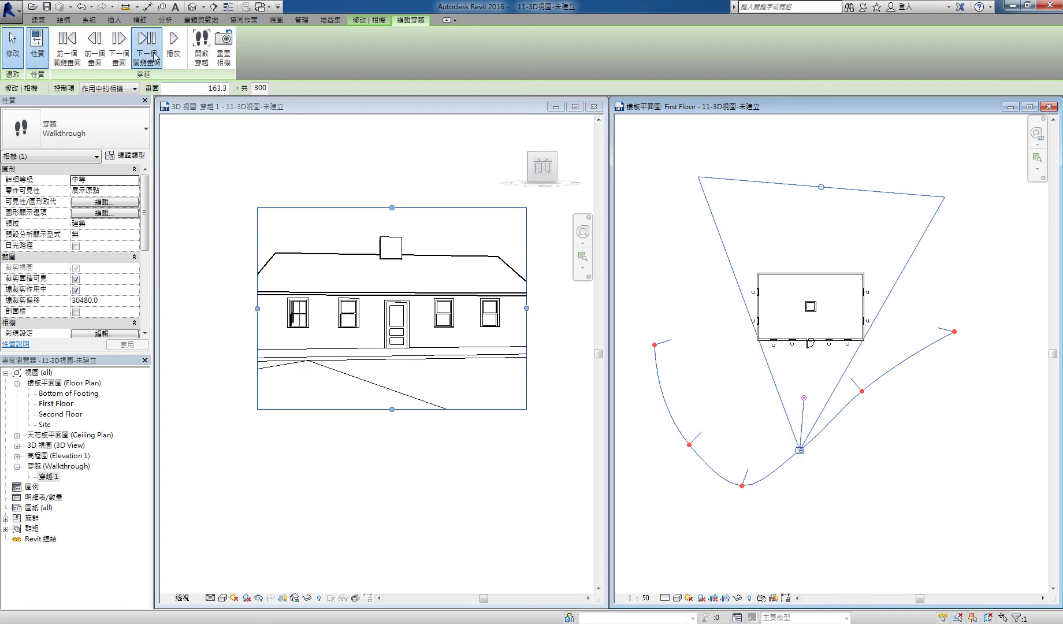
click(149, 55)
drag(827, 351, 834, 345)
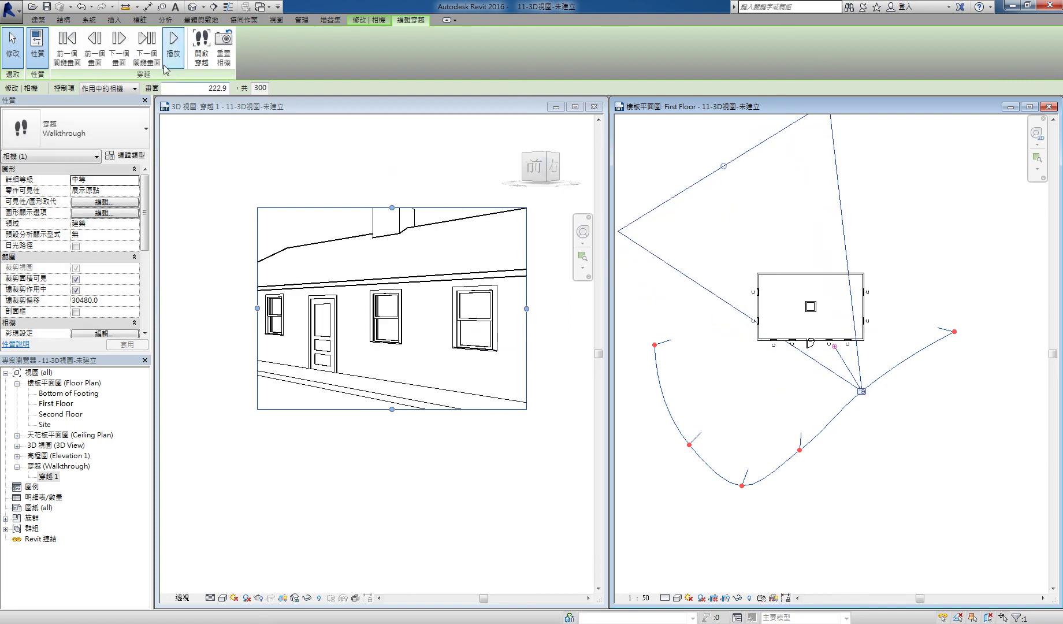
click(153, 57)
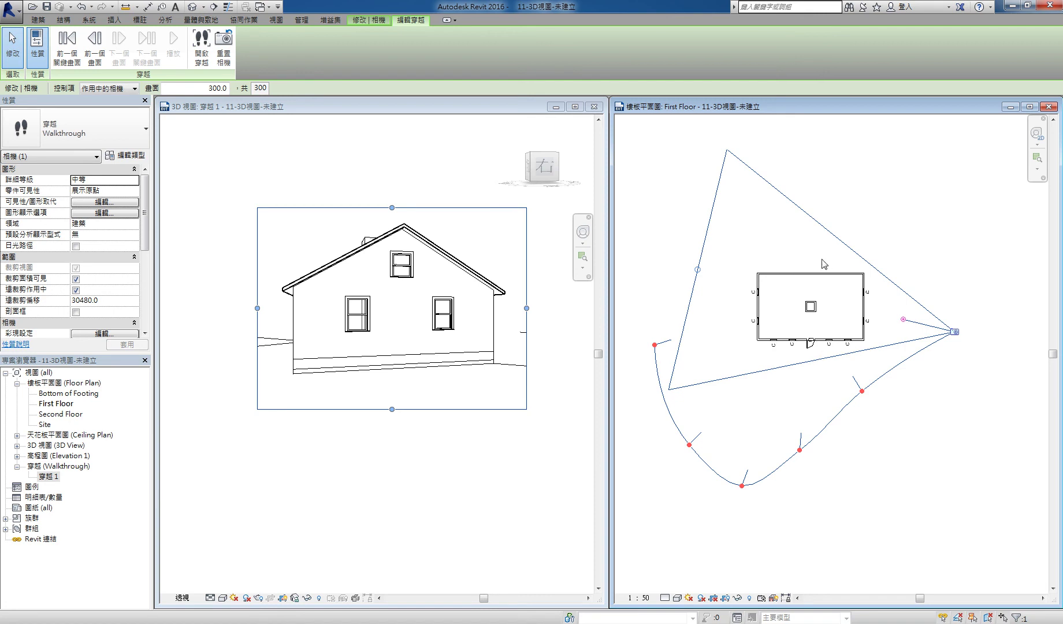
key(Escape)
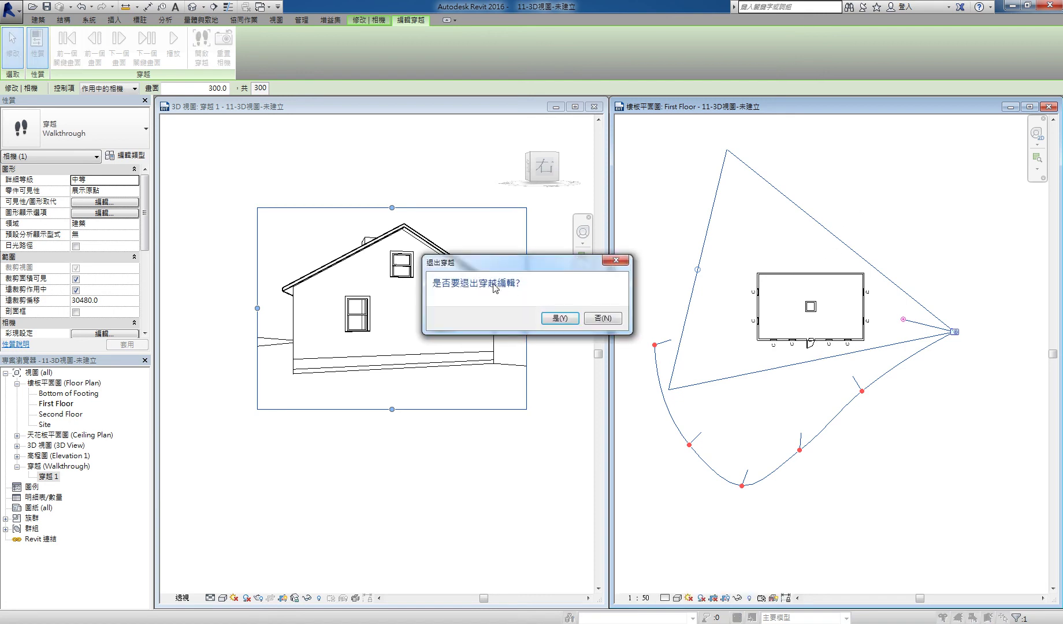
- Confirm the exit, reopen the walkthrough, return to frame 1 and play it through
click(551, 318)
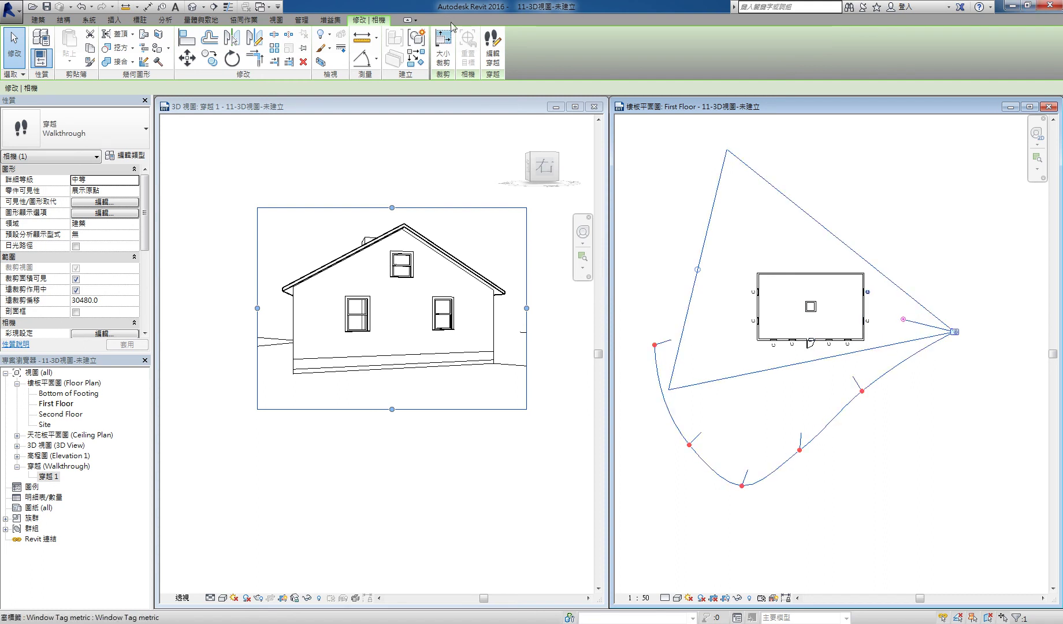
click(492, 49)
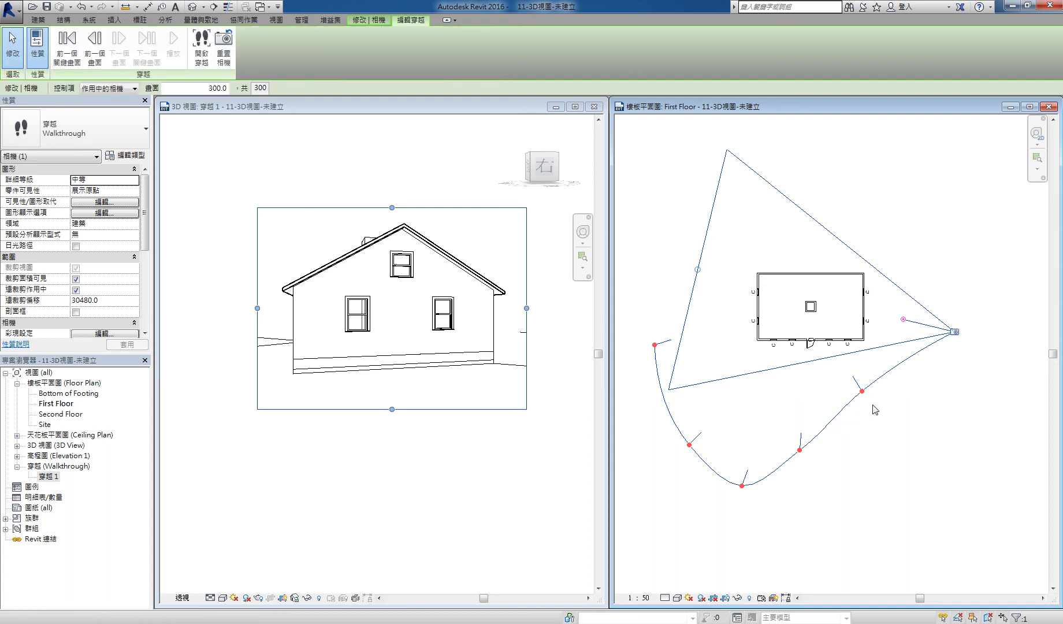
click(67, 49)
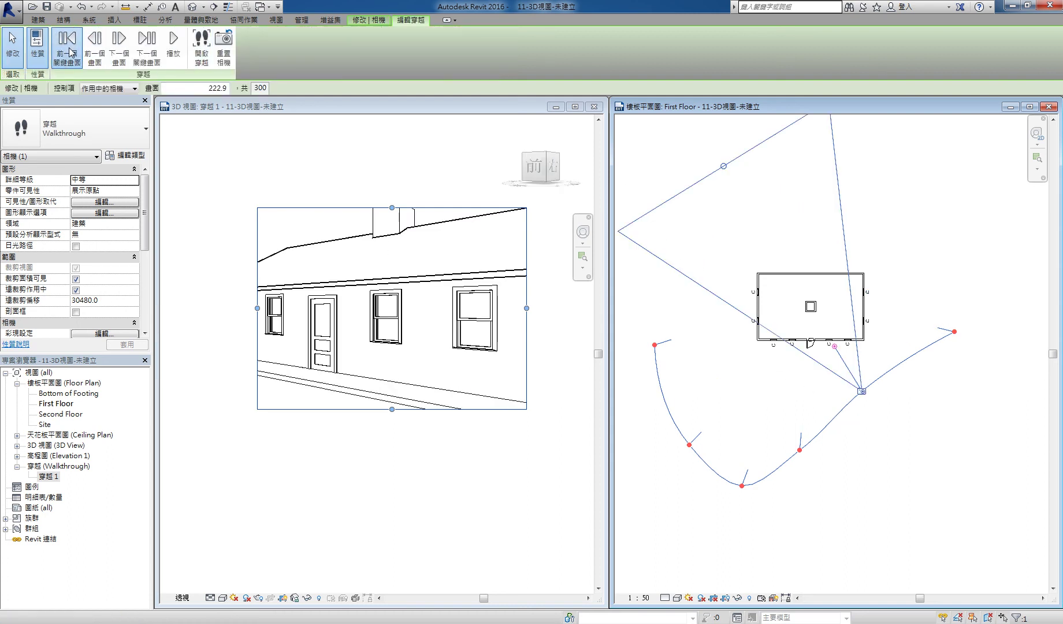
click(70, 53)
click(69, 54)
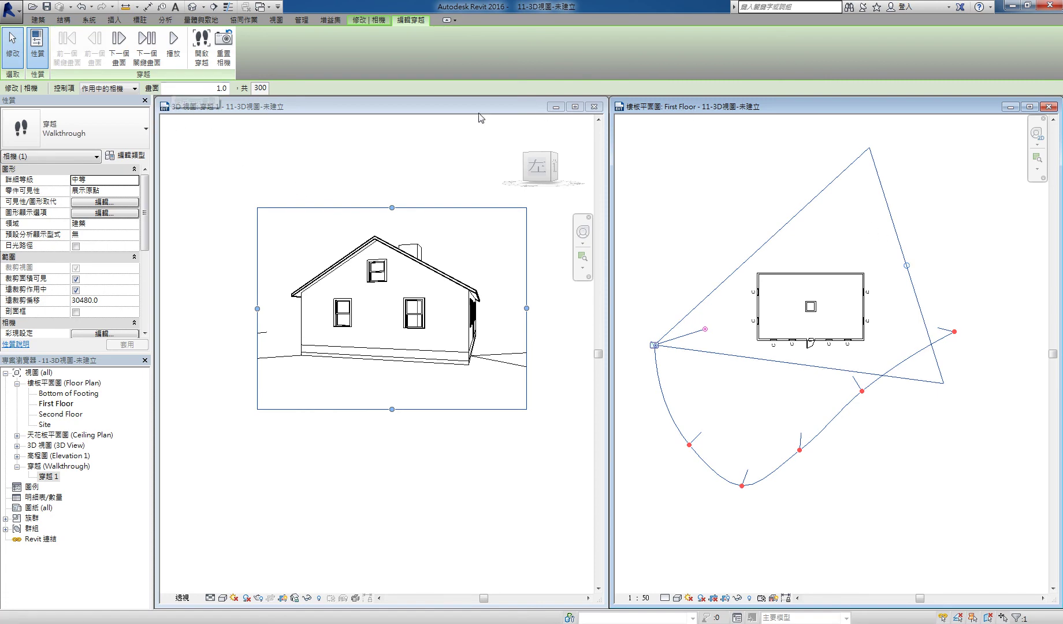
click(448, 104)
click(179, 63)
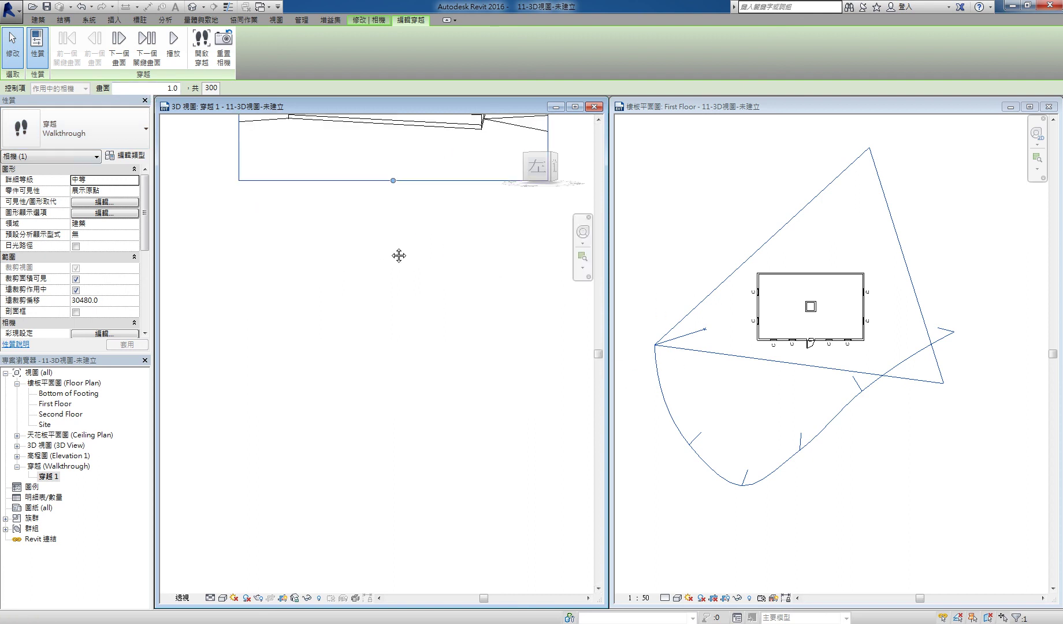
- Leave the path editing mode unchanged and confirm Yes to exit walkthrough editing
click(669, 280)
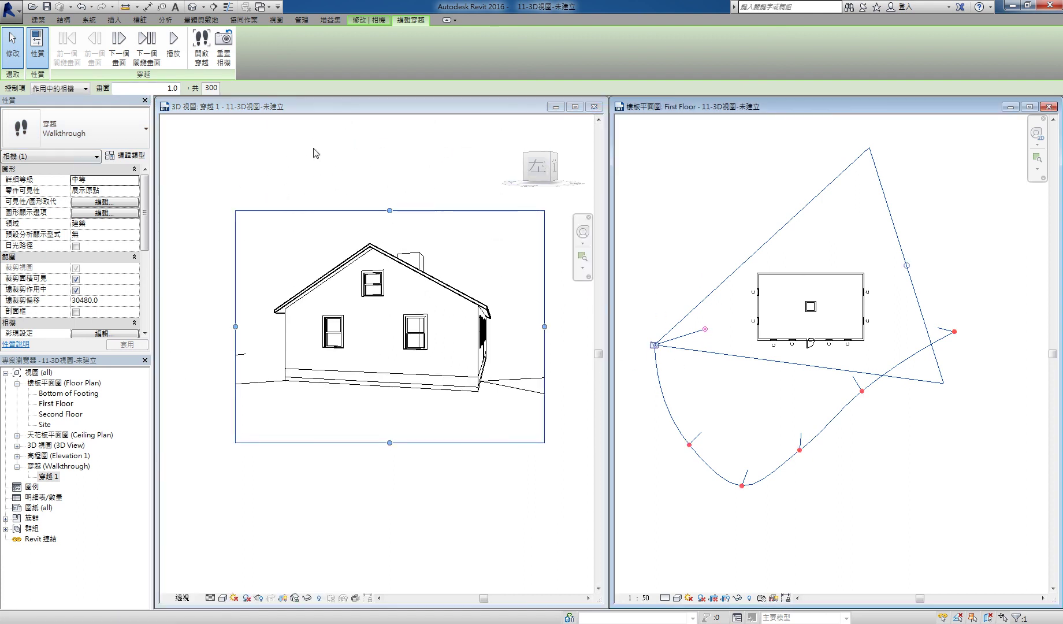
click(84, 88)
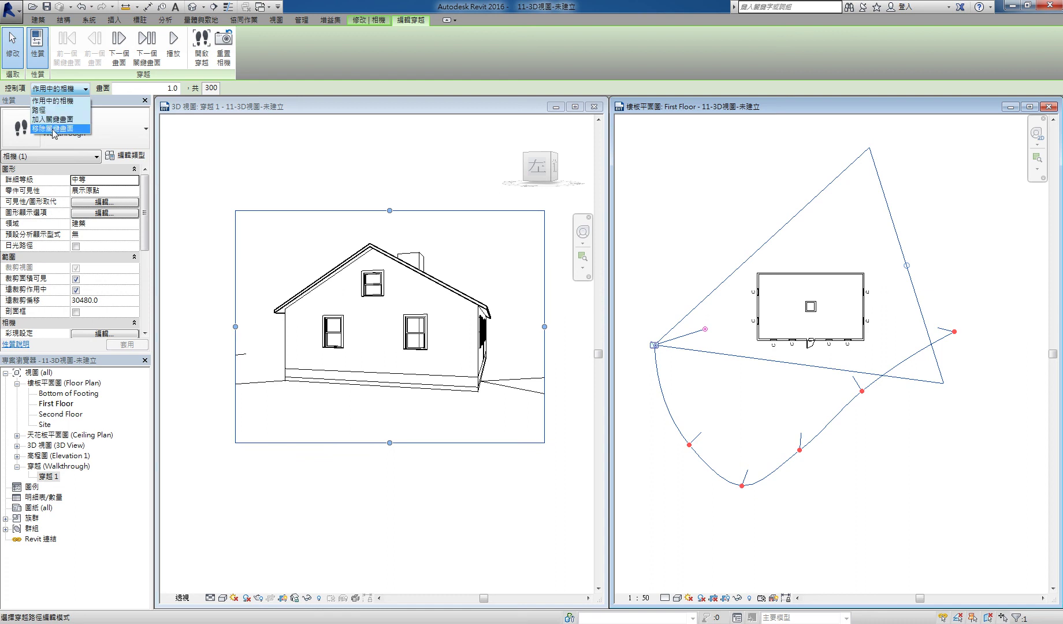
key(Escape)
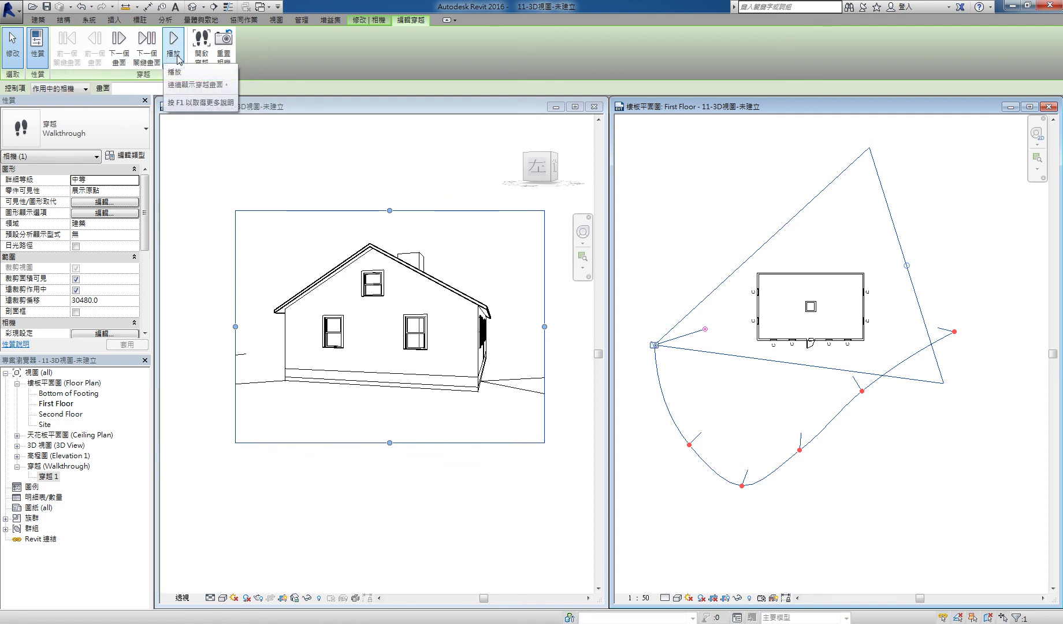
click(646, 108)
click(559, 317)
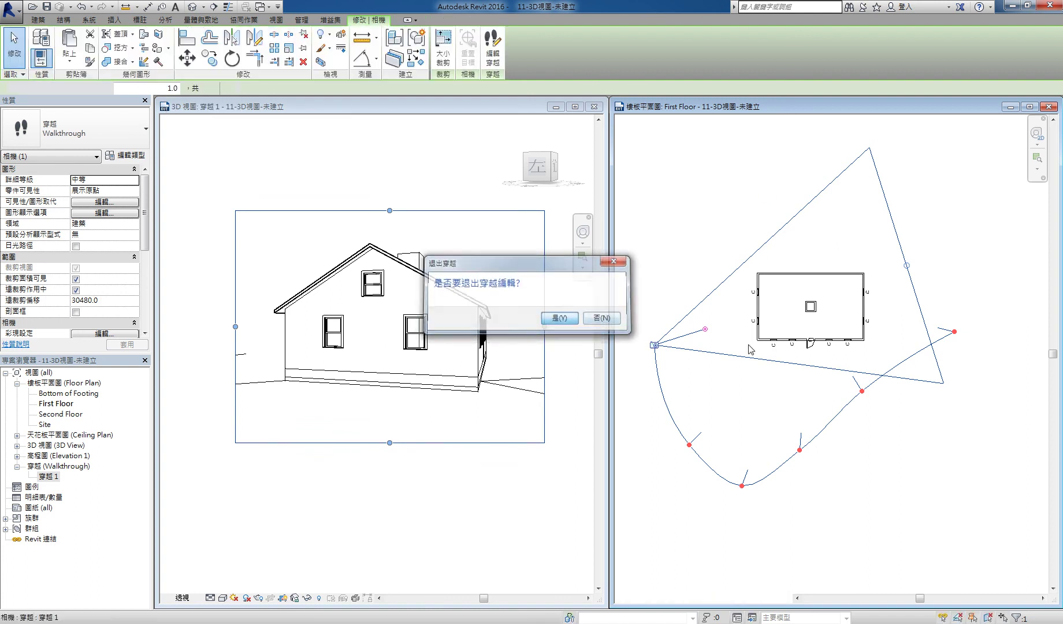